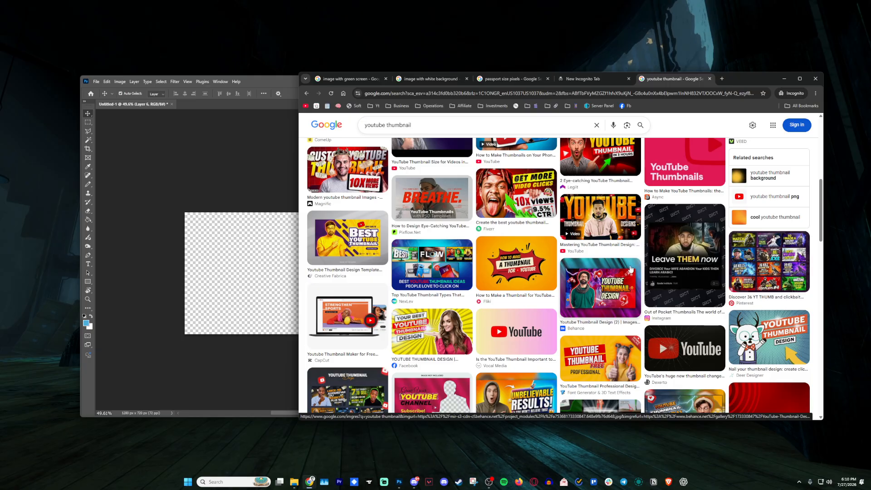
- Search the images for "youtube thumbnail mkbhd" and look through the thumbnail results
scroll(635, 303, "down", 4)
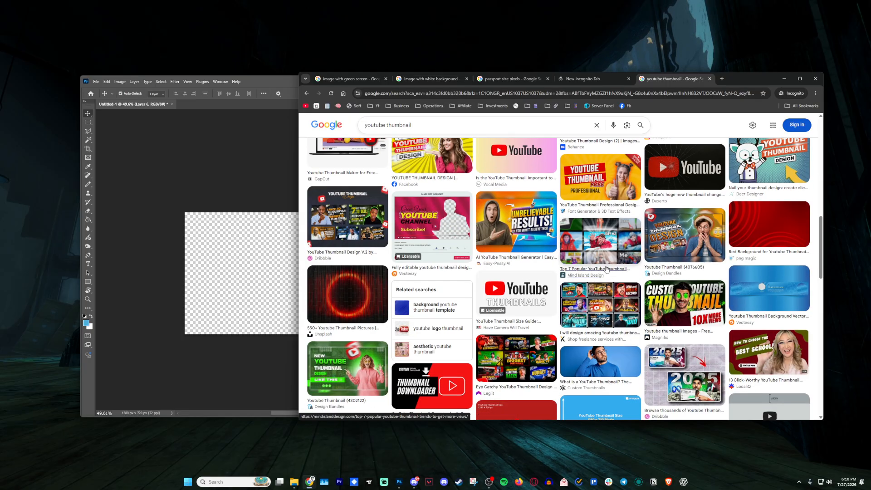
left_click(461, 129)
type("mkbhd")
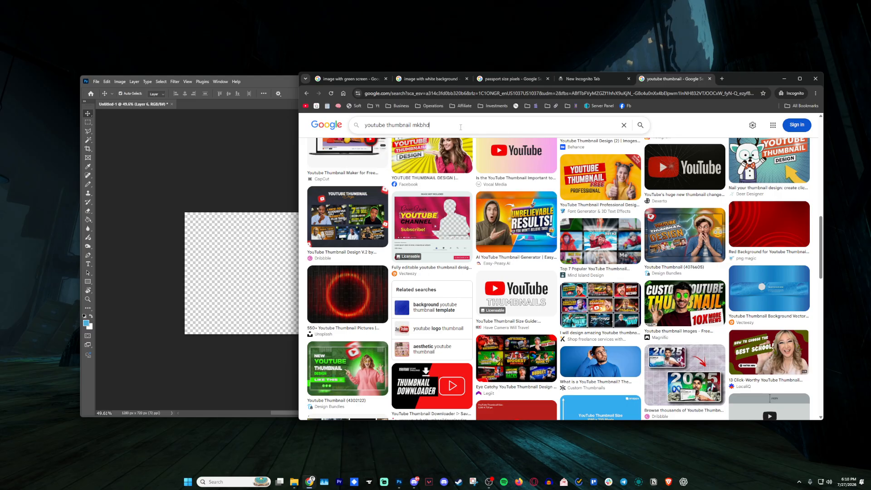
key("Return")
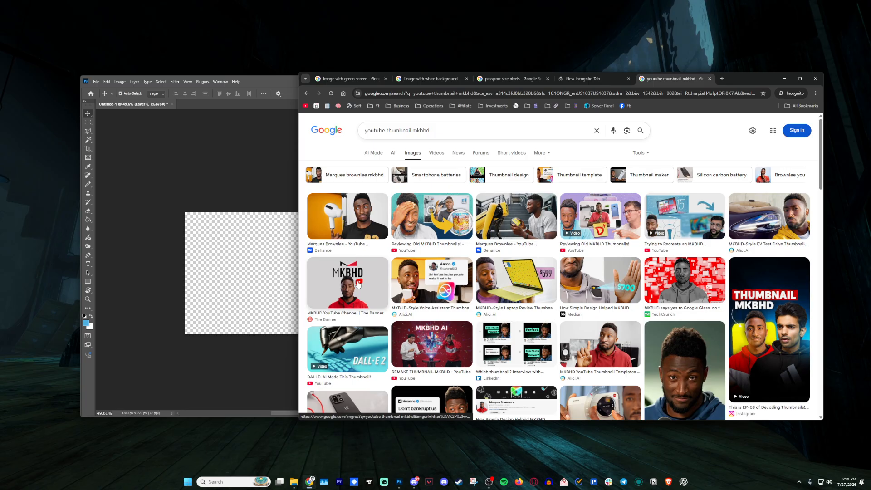
scroll(418, 294, "down", 1)
scroll(419, 294, "down", 2)
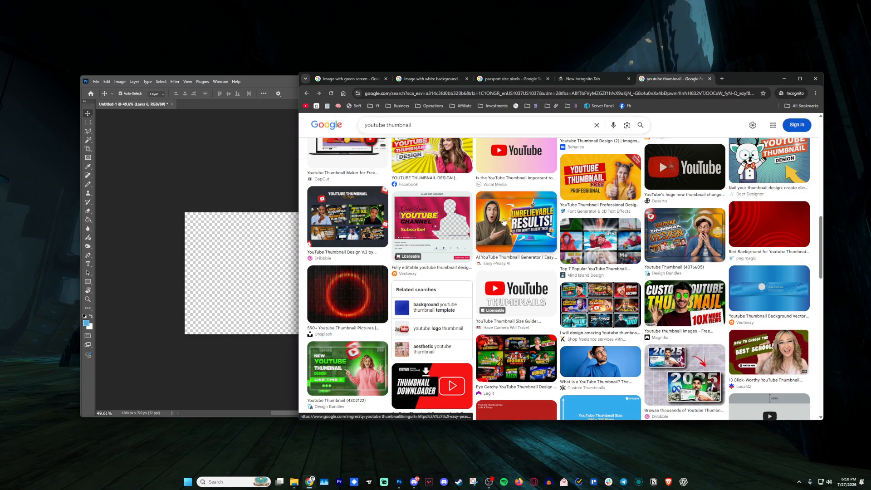
- Find the "How To Make A YouTube Thumbnail" picture among the YouTube thumbnail image results and copy the image
scroll(561, 267, "down", 2)
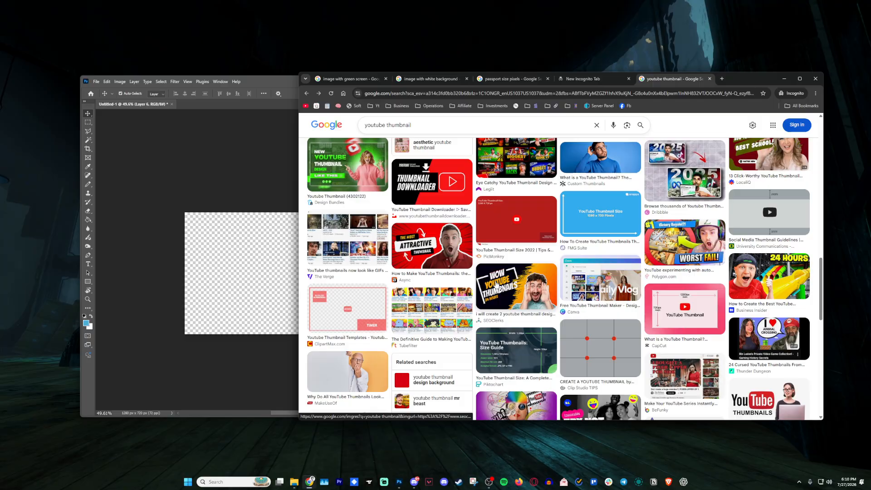
scroll(513, 285, "down", 4)
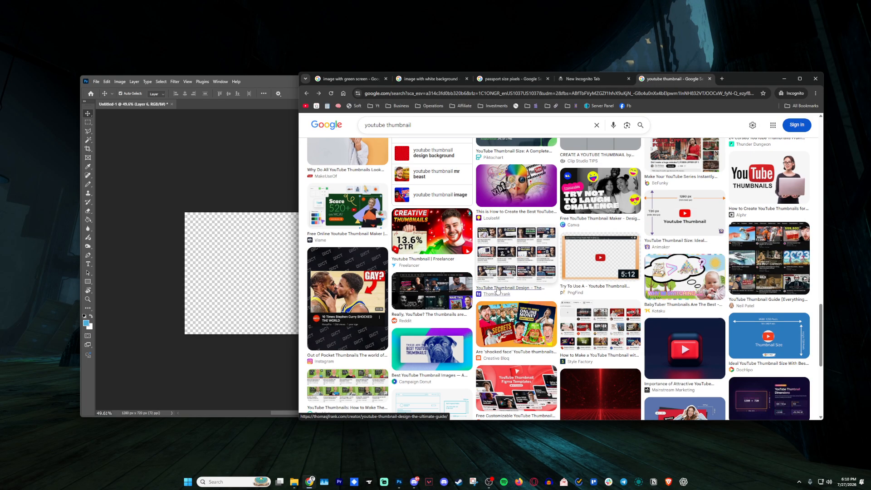
scroll(451, 266, "down", 5)
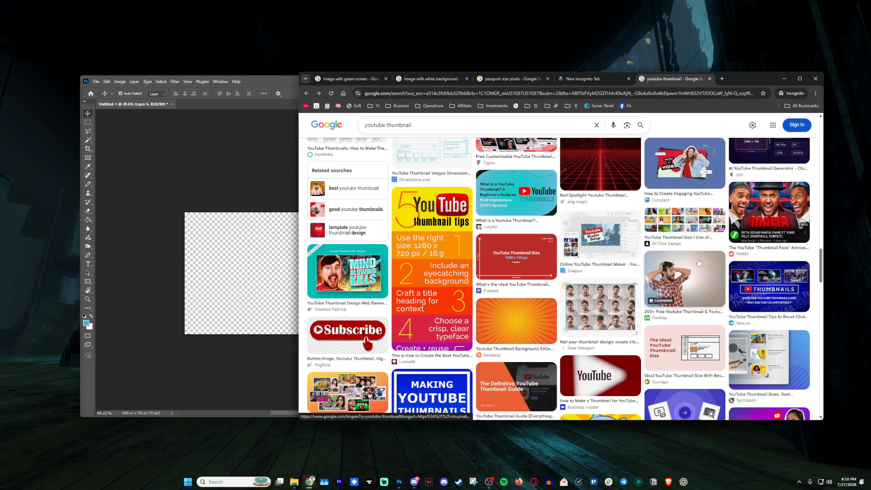
scroll(700, 262, "down", 4)
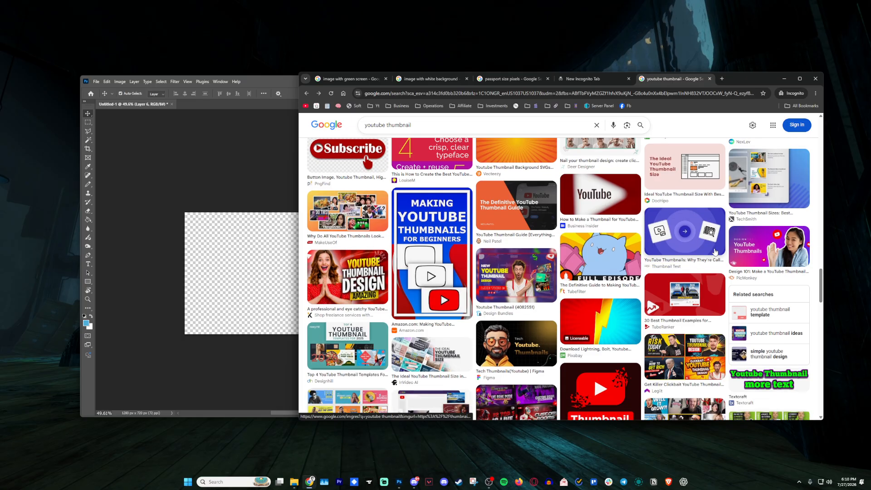
left_click(774, 238)
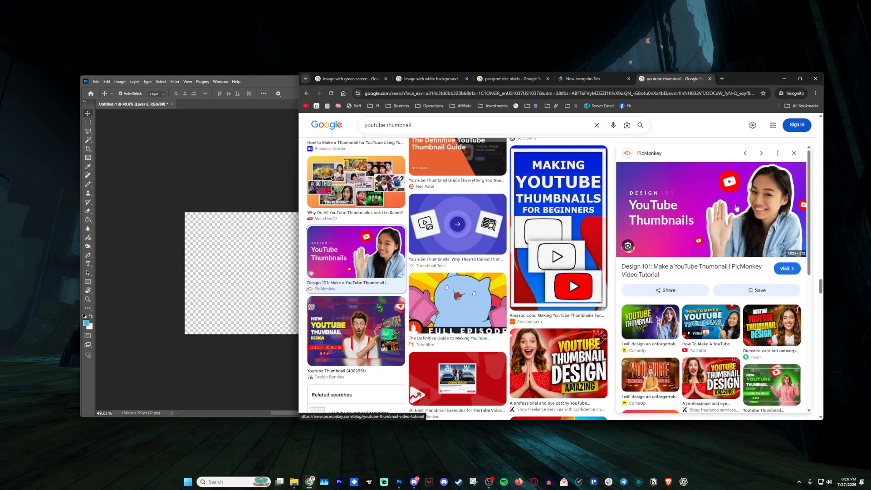
left_click(710, 323)
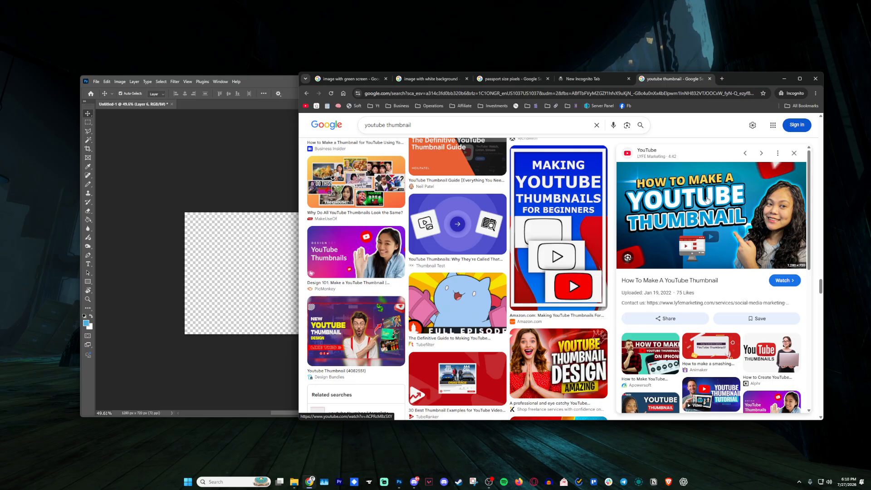
right_click(716, 232)
left_click(731, 342)
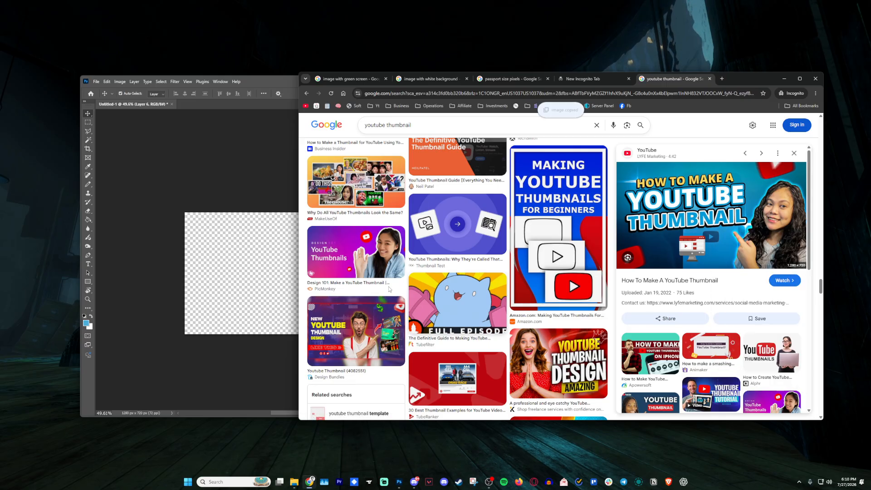
- Switch to Photoshop and paste the copied thumbnail into the blank document as a new layer
left_click(281, 258)
key("ctrl+v")
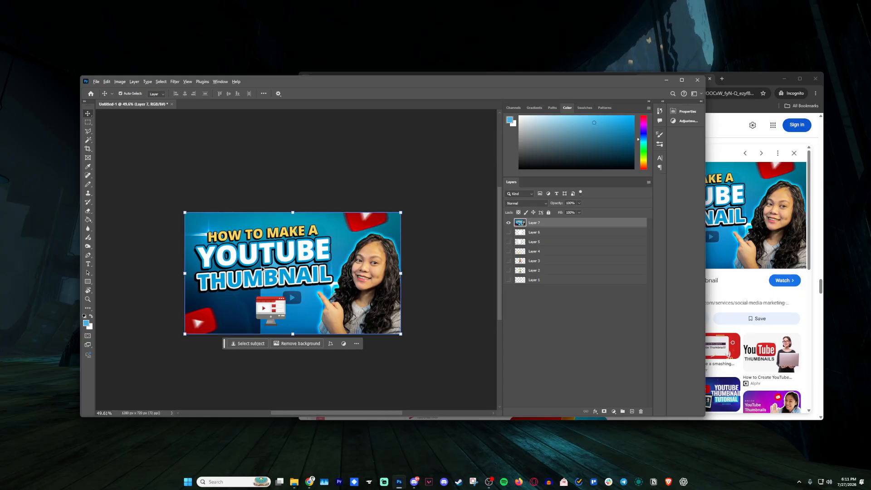
key("ctrl+0")
left_click(301, 137)
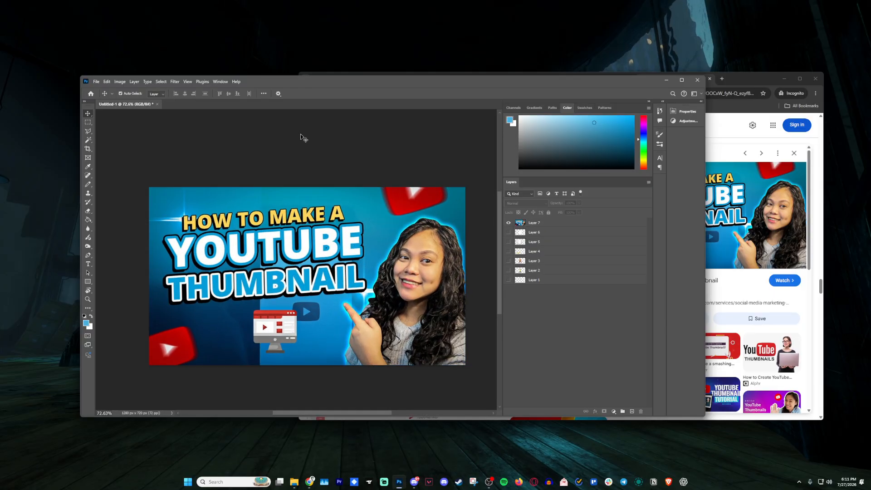
left_click(313, 204)
left_click(152, 178)
left_click(413, 254)
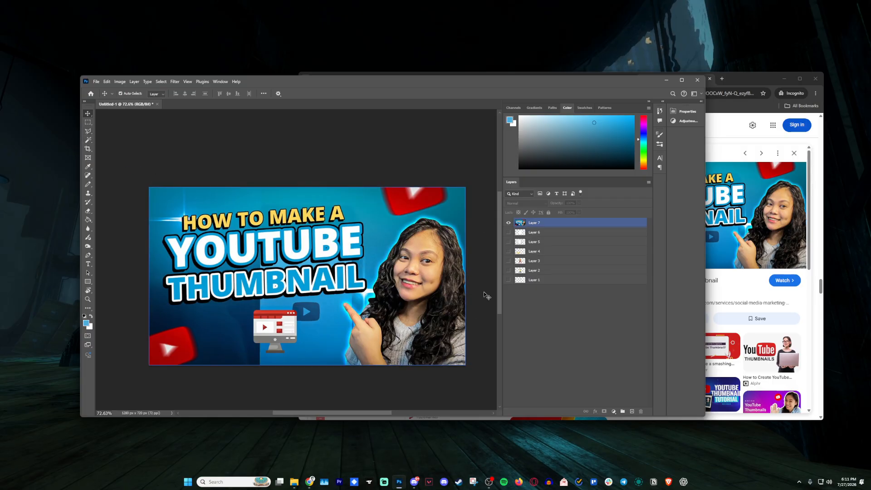
left_click(421, 394)
left_click(374, 254)
- Add the text "How To" with the Type tool over the start of the thumbnail's yellow title line
key("t")
left_click(193, 225)
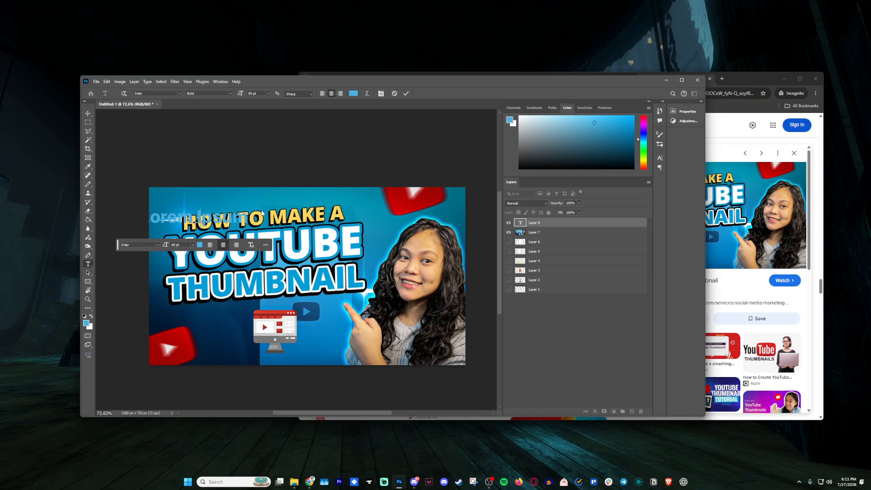
type("How To")
- Set the colour of the whole "How To" text to white (ffffff) and commit the text
key("ctrl+a")
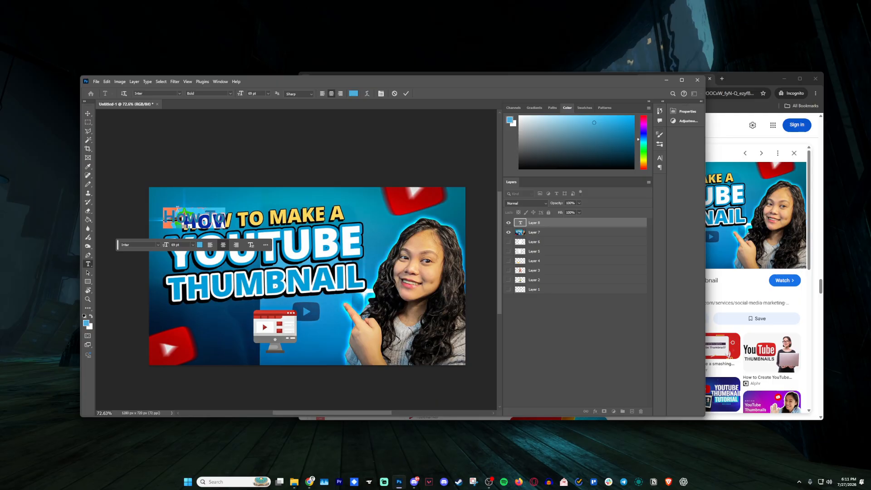
left_click(352, 93)
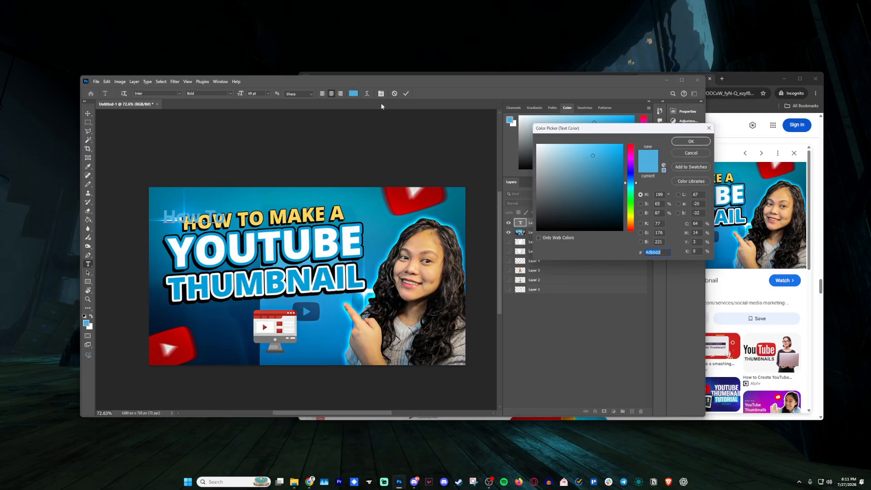
type("ffffff")
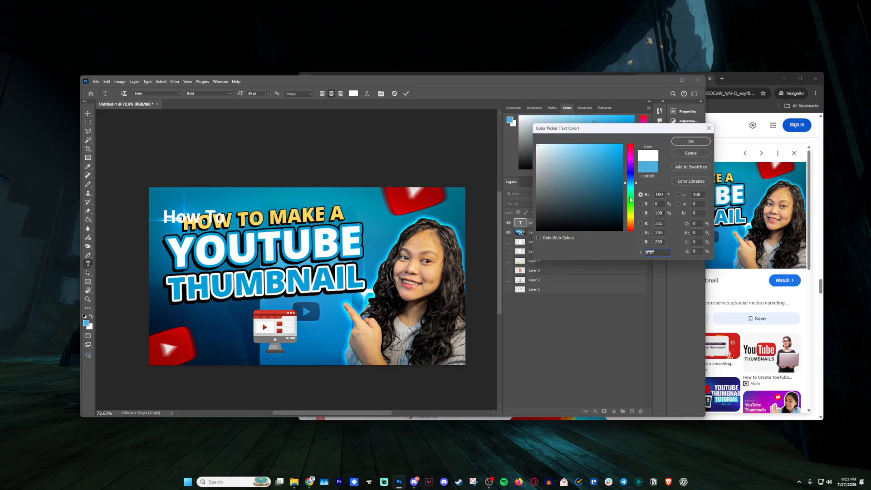
mouse_move(630, 200)
left_mouse_down()
mouse_move(628, 217)
mouse_move(630, 145)
mouse_move(629, 211)
left_mouse_up()
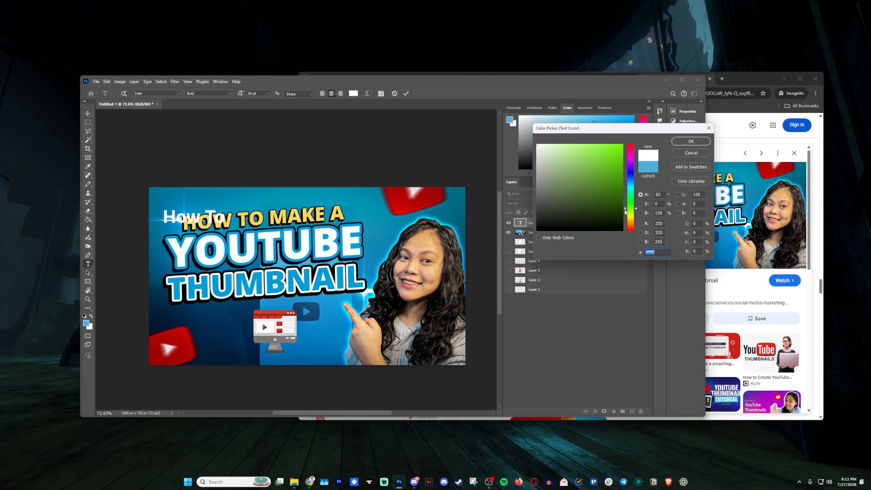
left_click(694, 144)
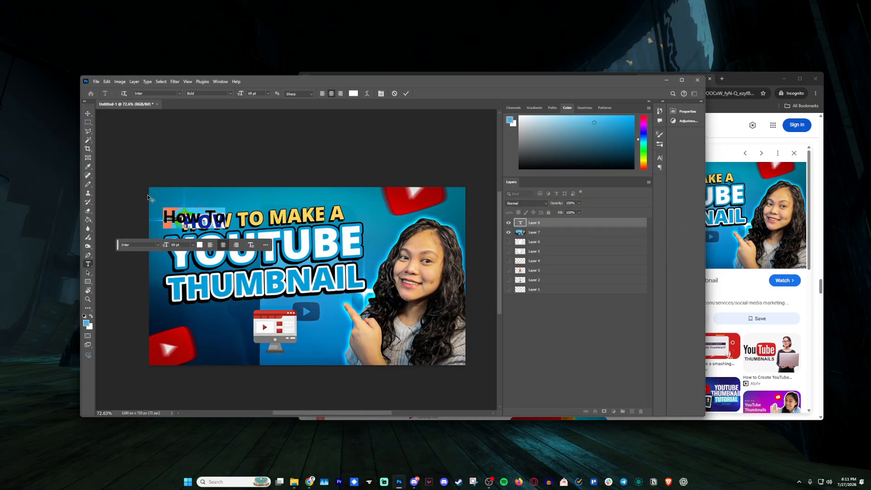
left_click(408, 94)
- Move the "How To" text slightly toward the middle of the title and duplicate it just below
scroll(186, 218, "up", 4)
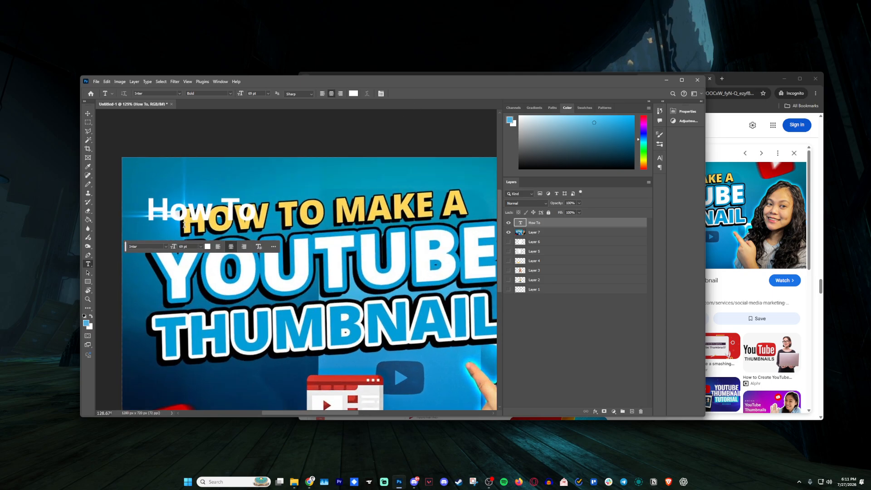
scroll(273, 228, "down", 3)
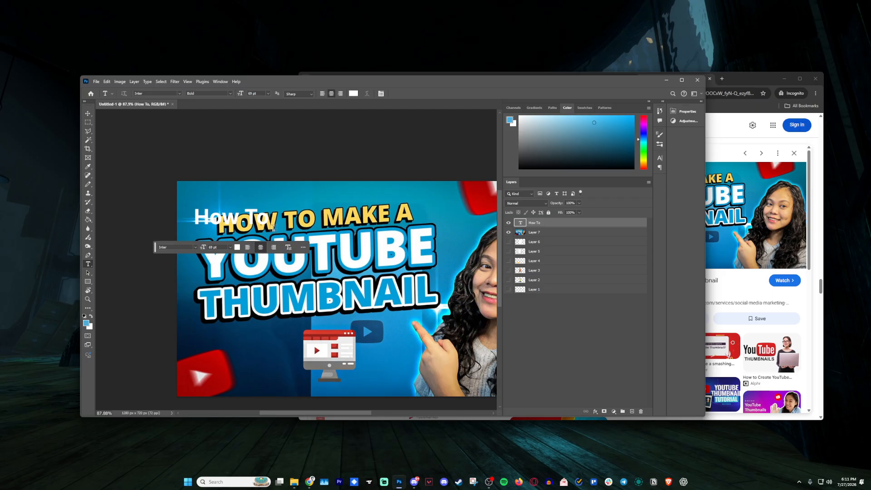
left_click(88, 114)
left_click_drag(236, 220, 280, 229)
left_click_drag(287, 229, 283, 259, "alt")
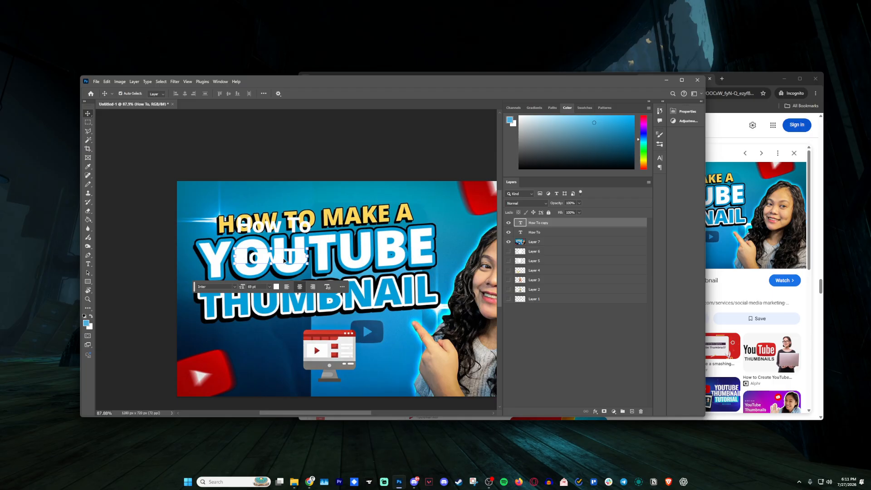
- Replace the wording of the duplicated text with "Make Thumbnail" and commit it
double_click(285, 260)
type("Make ")
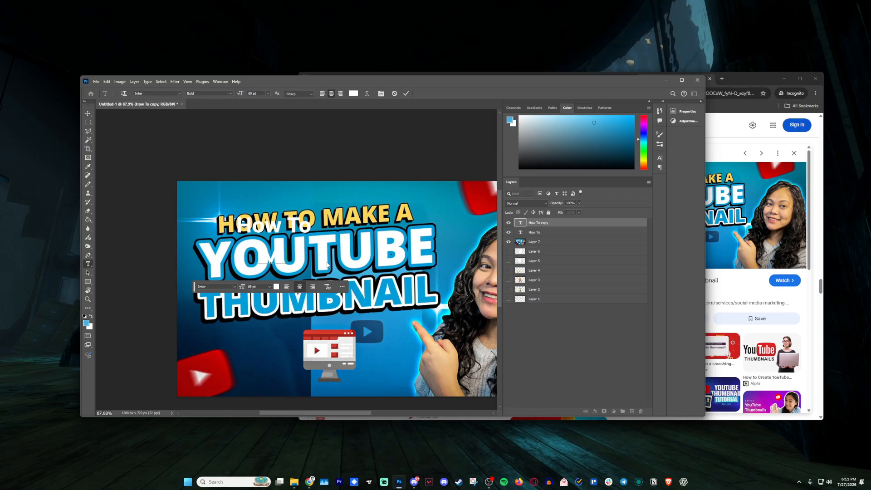
type("YT")
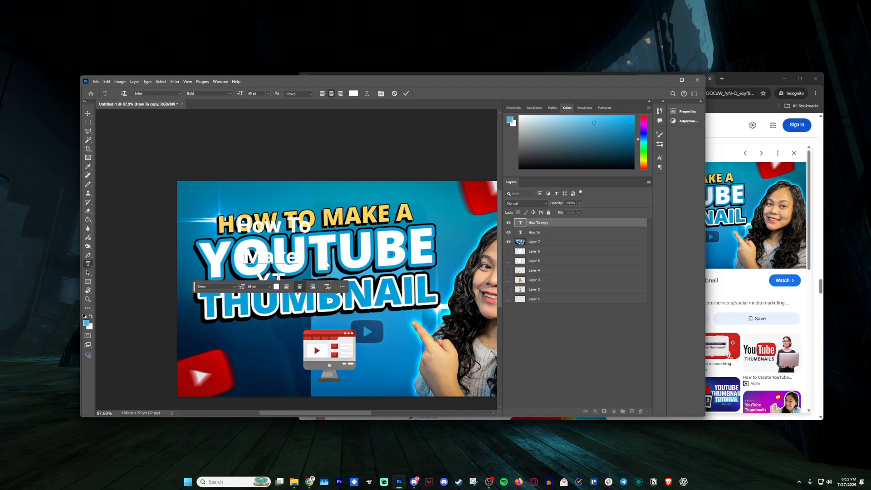
key("BackSpace")
type("OUTU")
key("BackSpace")
key("BackSpace")
key("BackSpace")
key("BackSpace")
key("BackSpace")
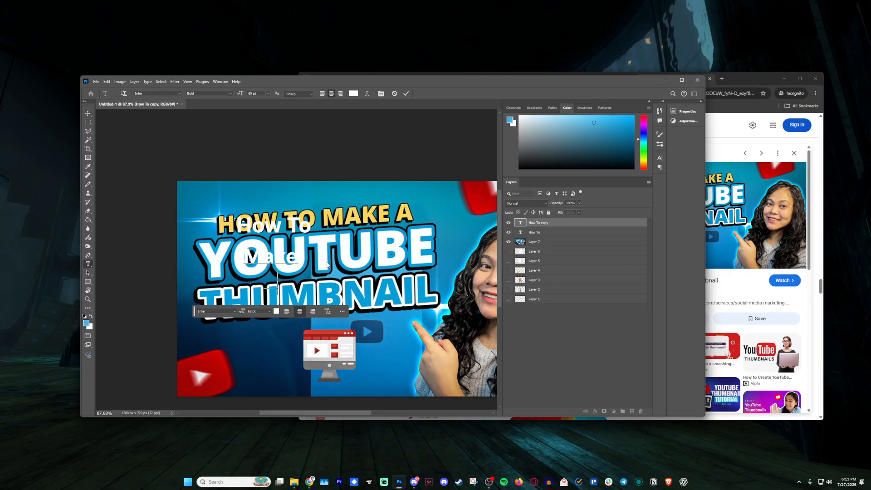
type("Thumbnail")
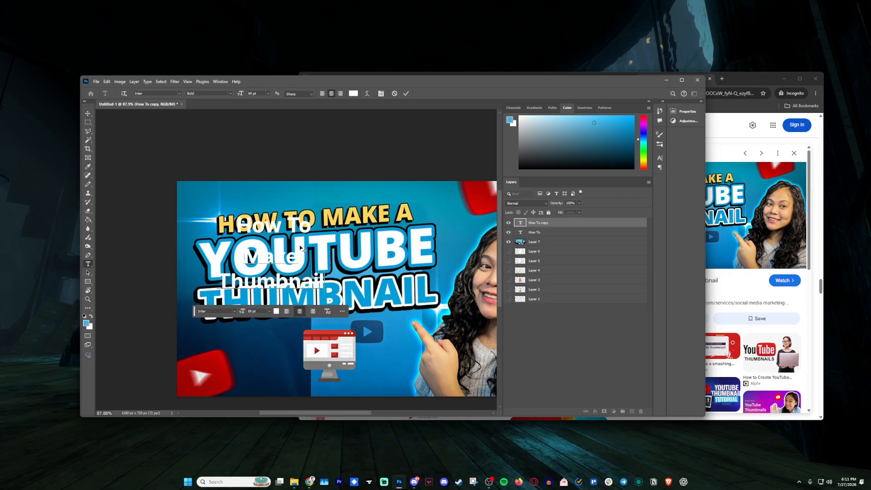
left_click(405, 94)
key("v")
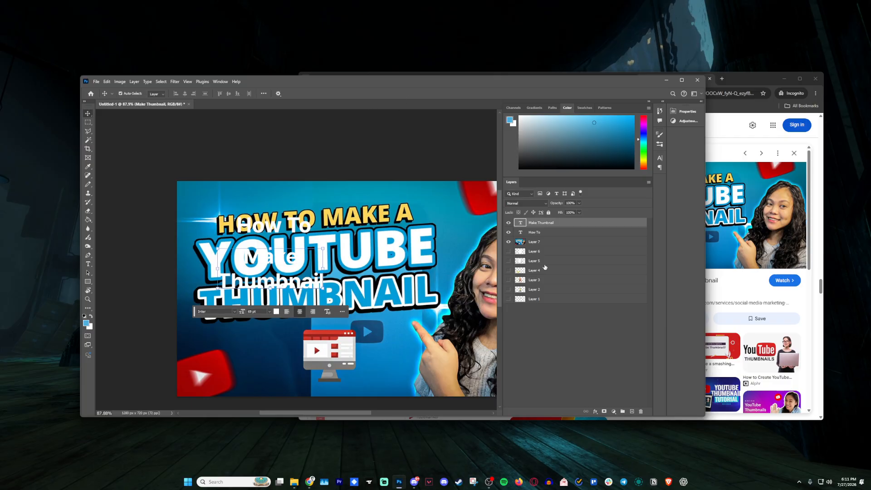
- Hide the pasted thumbnail layer so only the two text layers show on the transparent canvas
left_click(508, 242)
scroll(214, 262, "down", 5)
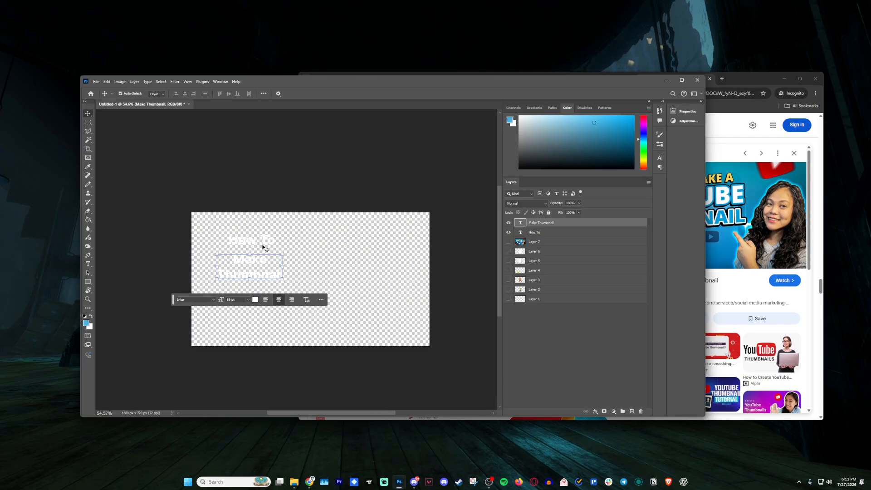
scroll(244, 258, "up", 7)
left_click(290, 202)
- Apply a drop shadow layer style with 100% opacity to the "How To" text
left_click(284, 226)
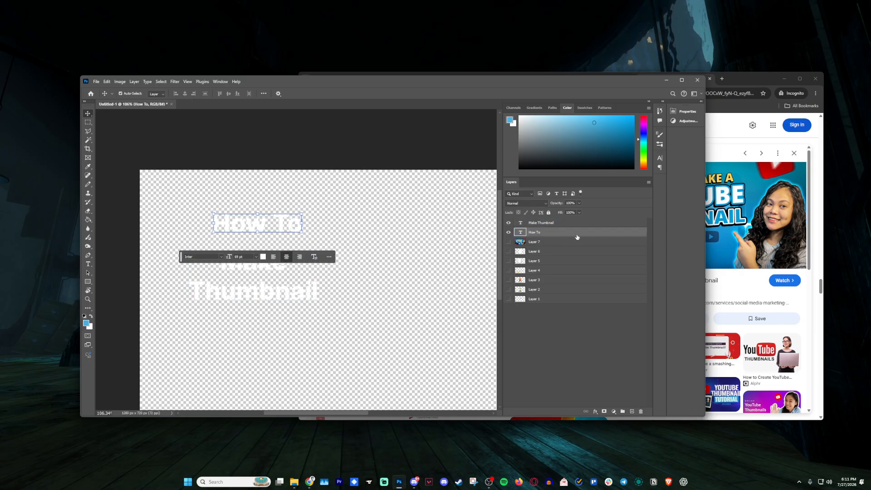
double_click(577, 234)
left_click(475, 230)
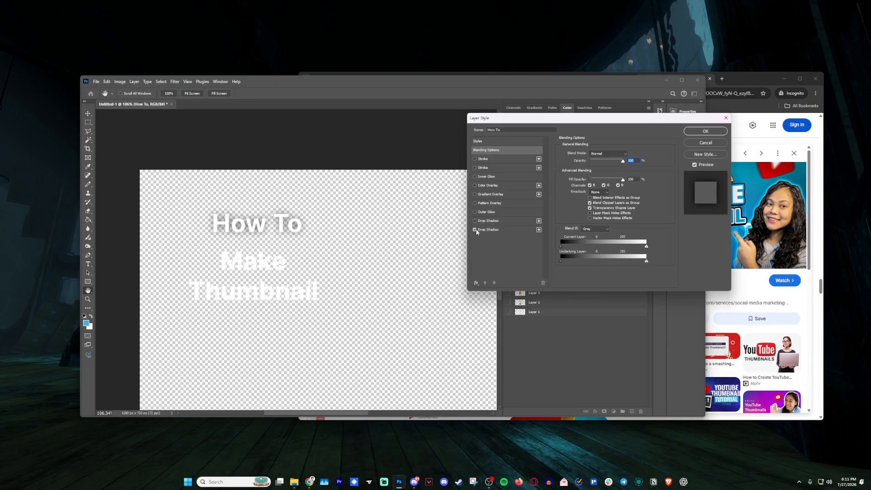
left_click(490, 230)
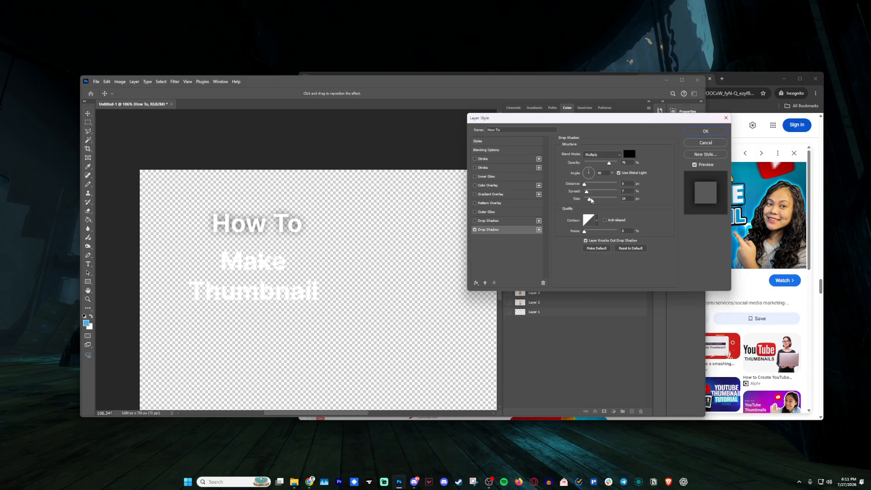
left_click(705, 131)
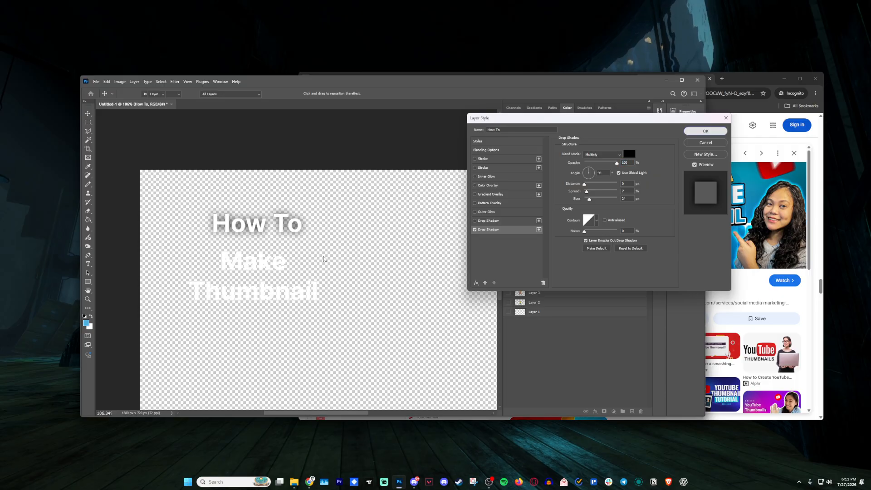
- Apply the same drop shadow layer style to the "Make Thumbnail" text
left_click(265, 276)
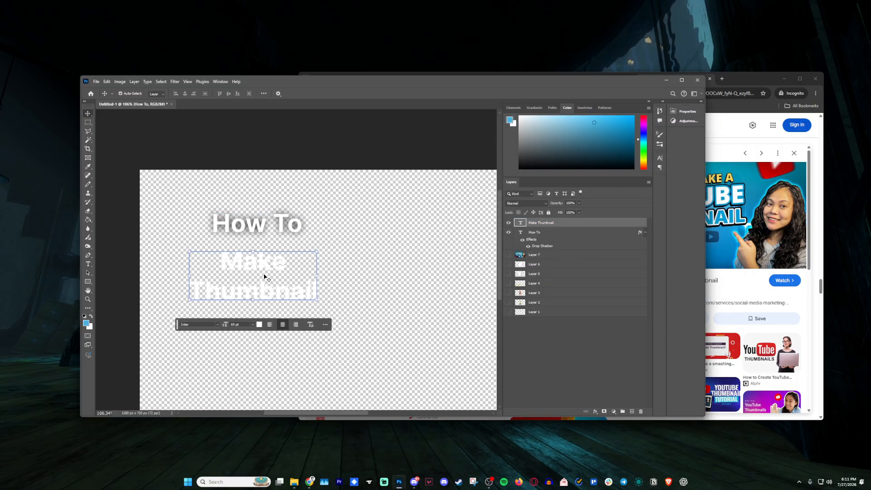
double_click(565, 222)
left_click(475, 230)
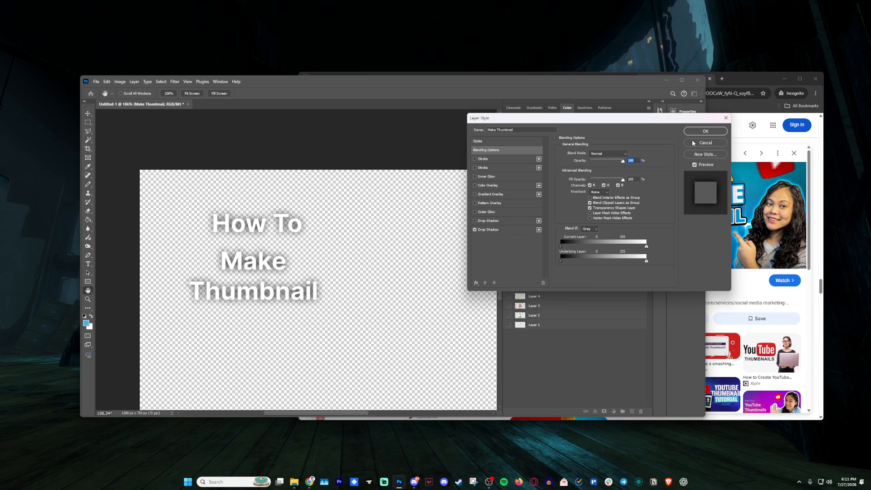
left_click(705, 131)
- Select both text layers together, enlarge them, and place them over the left half of the canvas
left_click(227, 232, "shift")
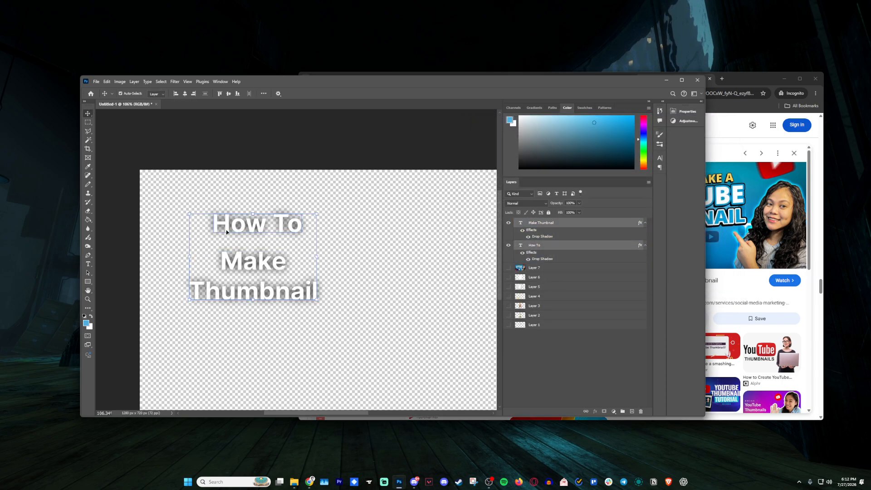
scroll(231, 230, "down", 3)
left_click_drag(282, 267, 331, 305)
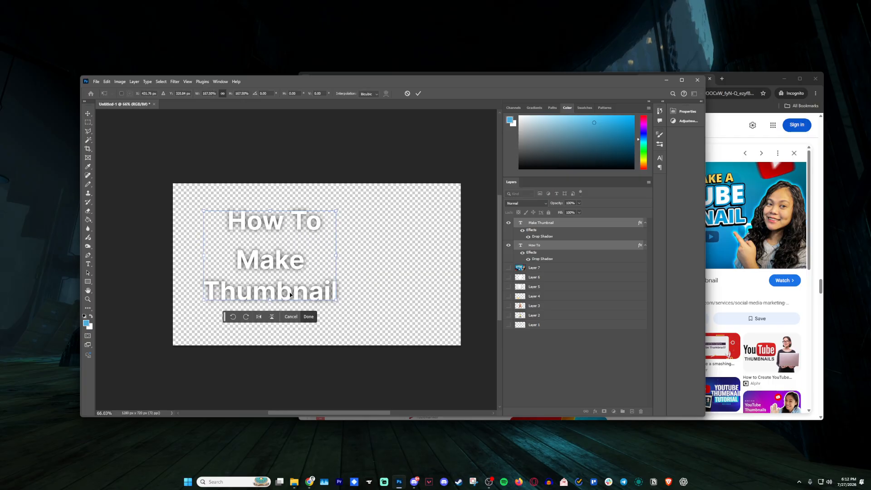
left_click(419, 94)
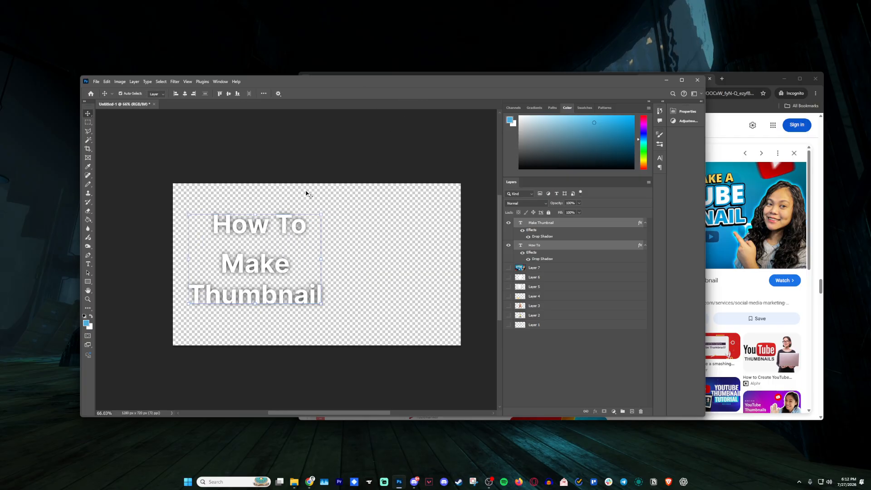
- Change the font of the "How To" text from Inter to the bold all-caps display font
left_click(264, 224)
double_click(264, 224)
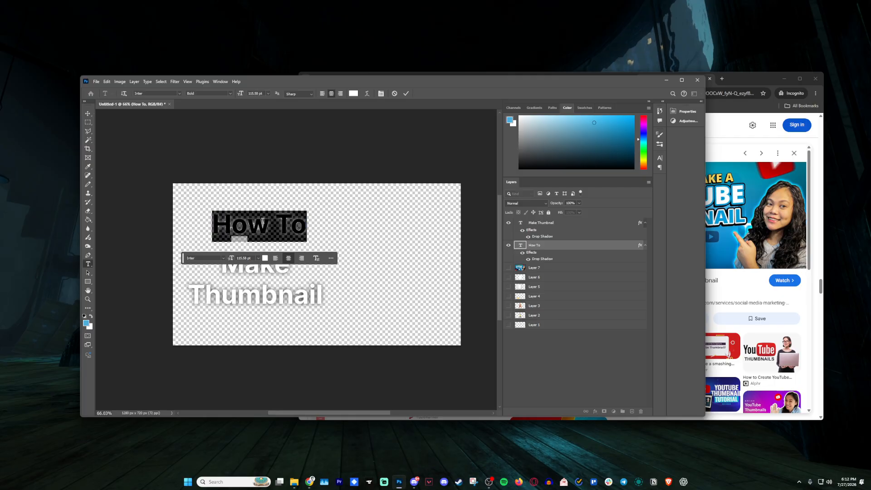
left_click(180, 93)
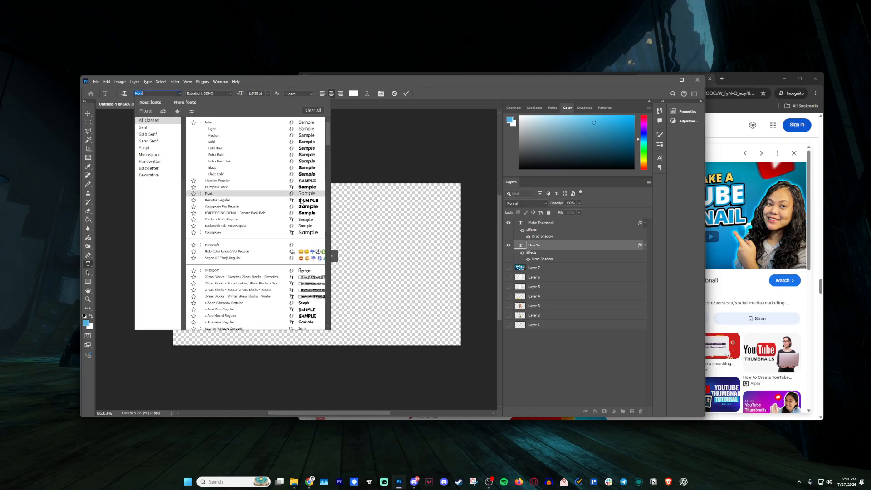
left_click(287, 200)
- Set the "Make Thumbnail" text to the same all-caps font as "How To" and move it up closer beneath that line
left_click(263, 288)
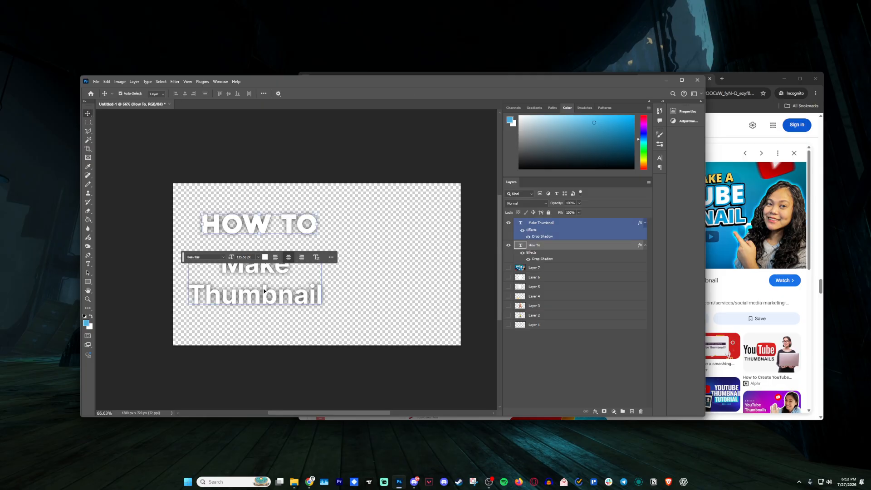
key("ctrl+a")
left_click(179, 94)
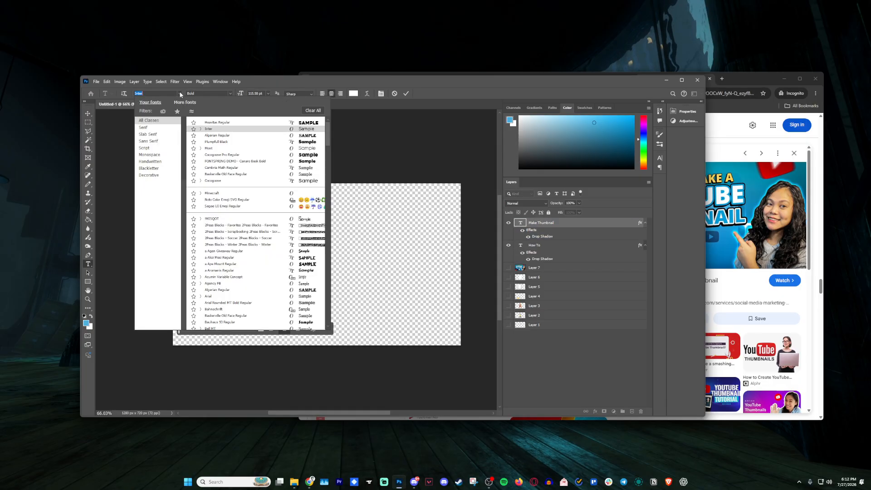
left_click(282, 124)
left_click(406, 94)
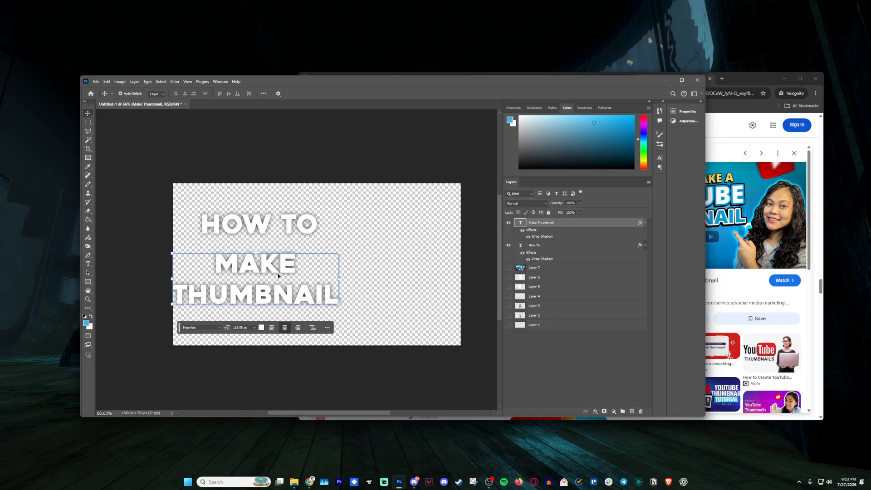
key("v")
left_click_drag(267, 271, 274, 262)
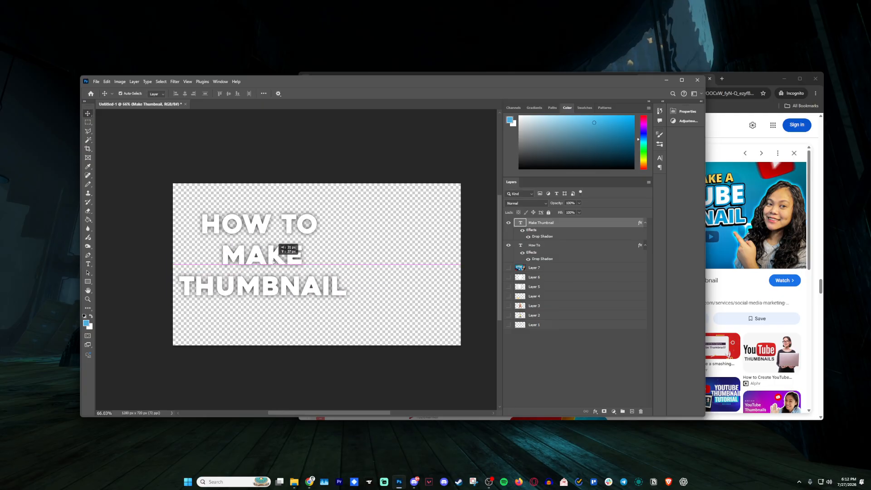
- Select both text layers and rotate them together about 6° counterclockwise
left_click(300, 186)
left_click_drag(320, 185, 250, 302)
left_click_drag(344, 184, 308, 213)
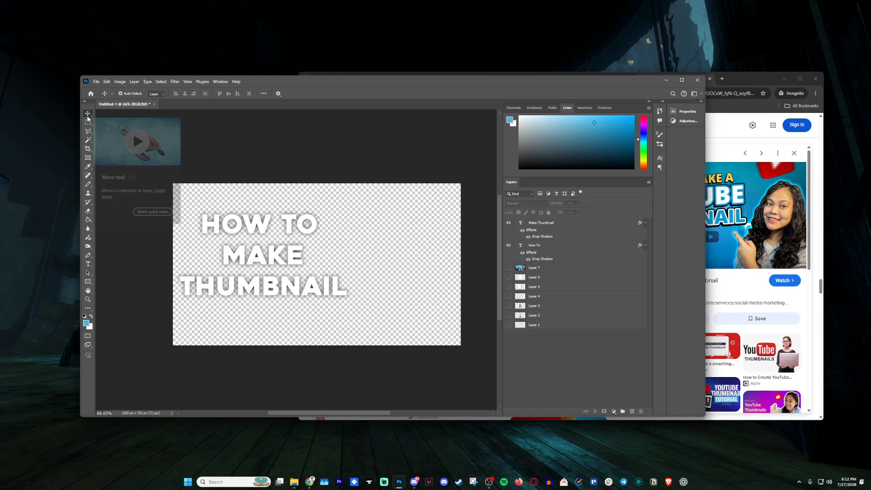
left_click_drag(369, 180, 176, 326)
left_click_drag(350, 301, 355, 290)
left_click_drag(293, 284, 290, 287)
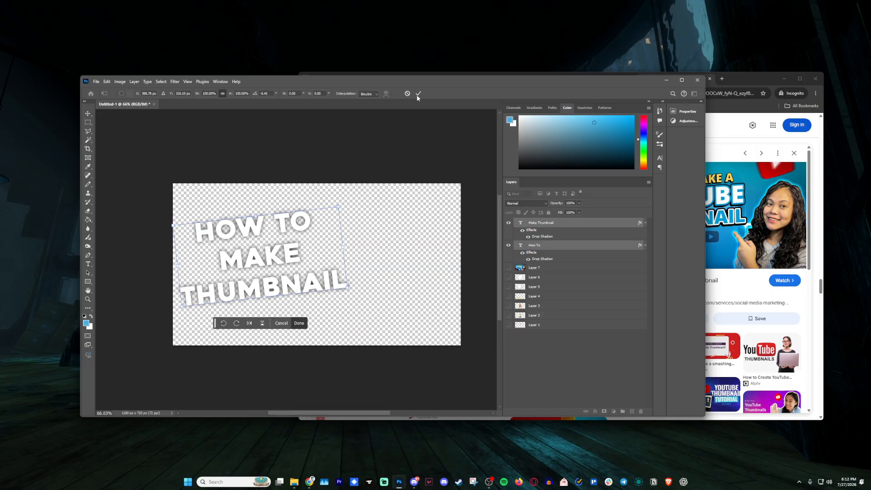
left_click(418, 92)
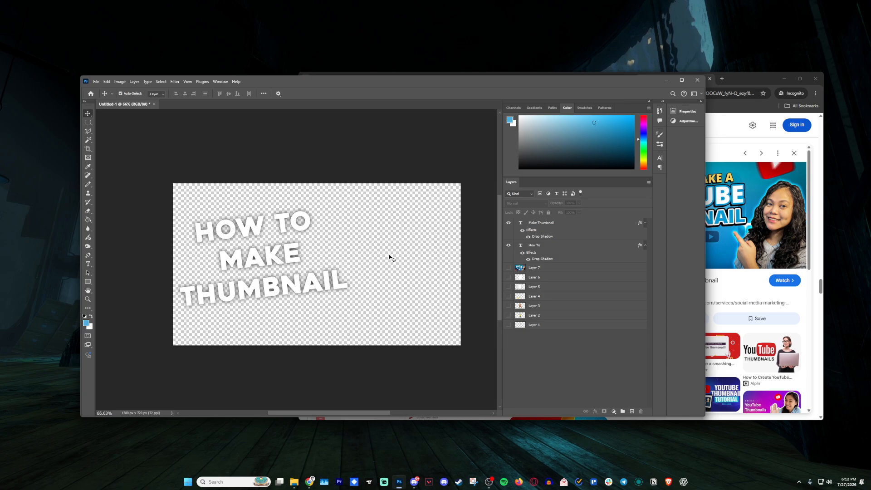
- Switch to Chrome and browse the "youtube thumbnail" image results and their related images for design ideas
left_click(715, 139)
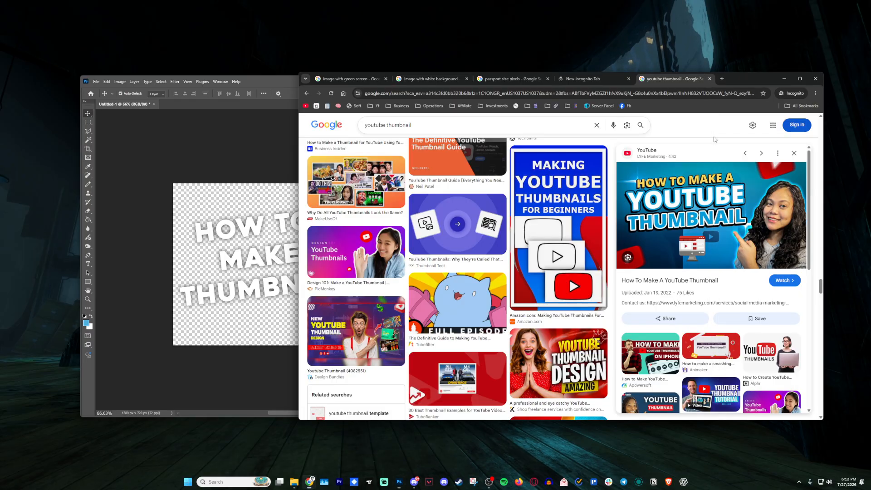
left_click(527, 125)
left_click(685, 131)
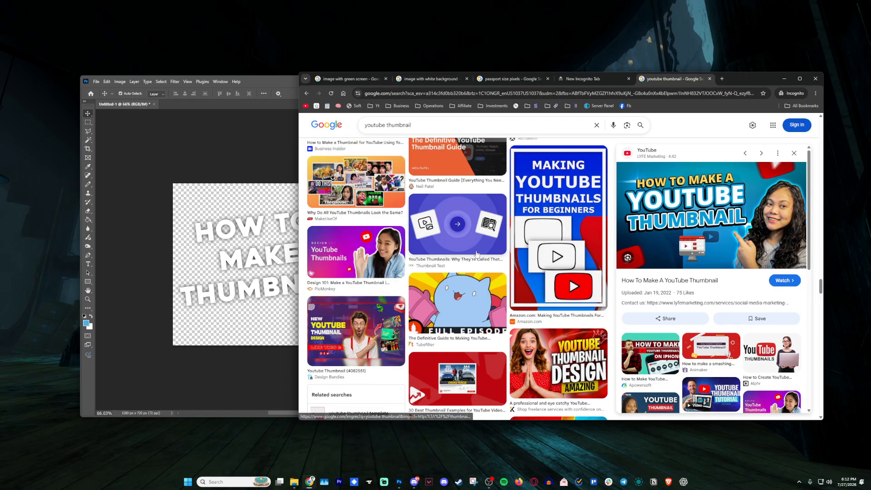
left_click(371, 178)
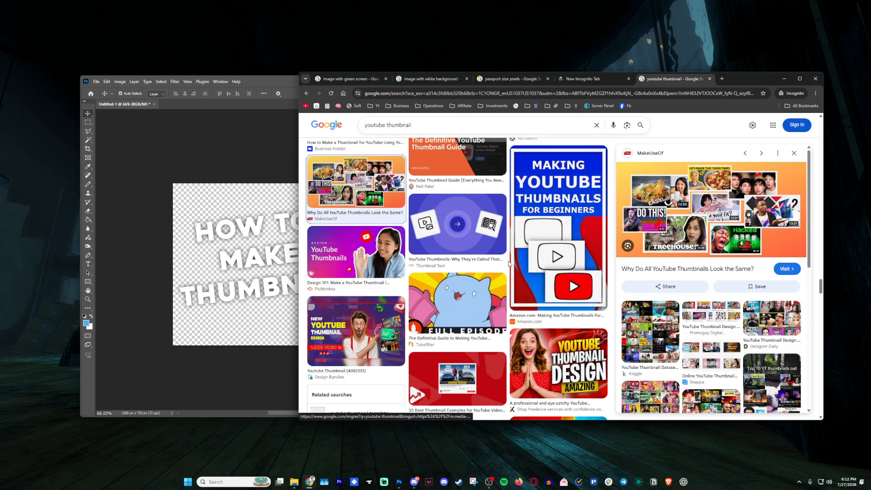
left_click(697, 307)
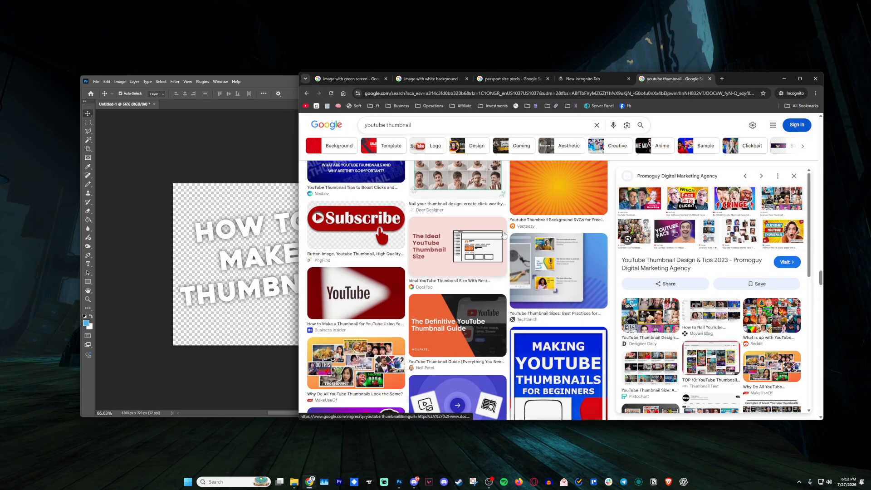
scroll(504, 234, "up", 4)
scroll(479, 237, "up", 8)
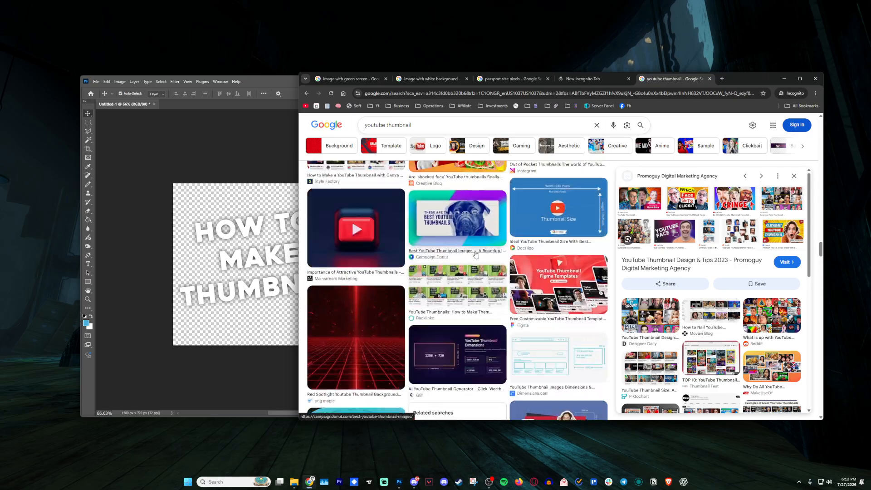
scroll(499, 272, "down", 4)
scroll(514, 315, "up", 10)
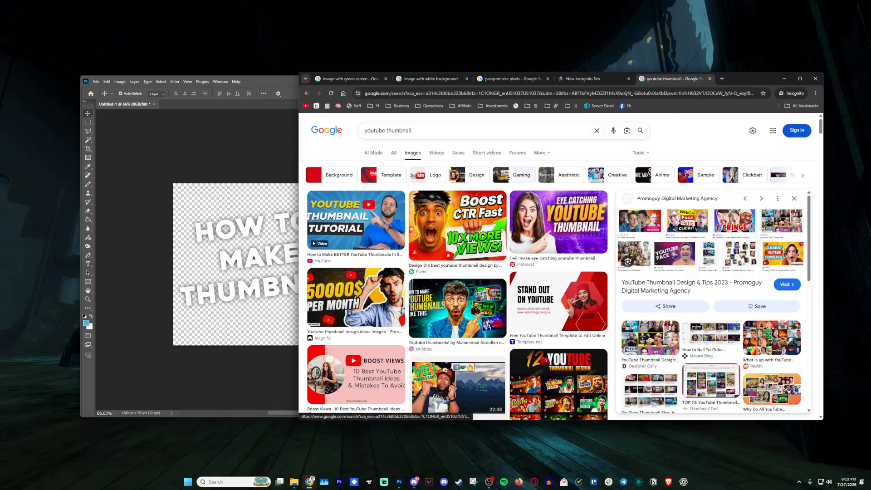
left_click(360, 225)
scroll(745, 289, "down", 4)
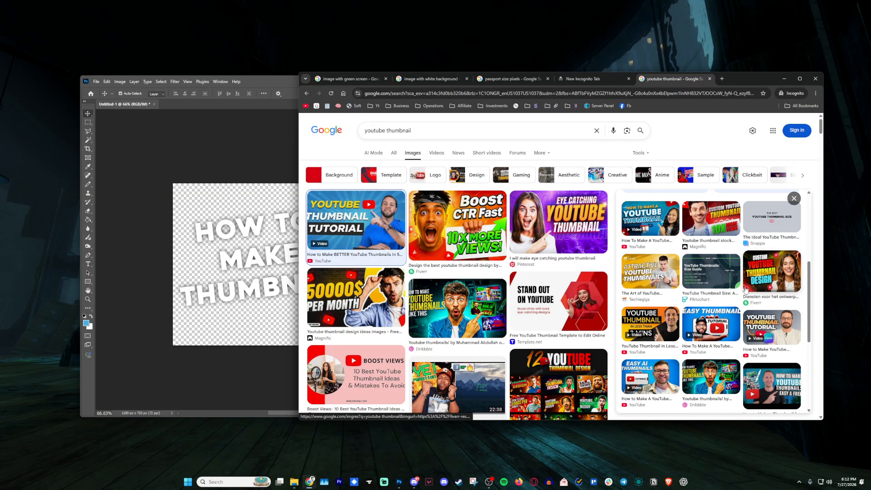
scroll(746, 289, "down", 2)
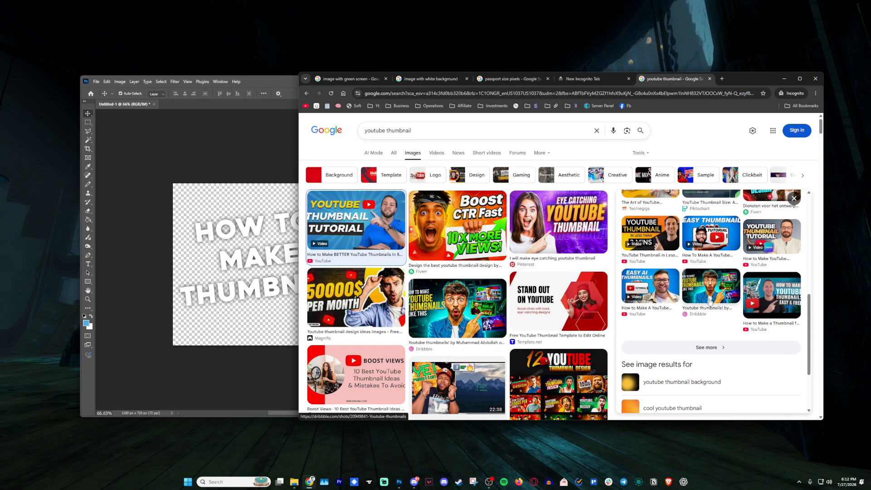
scroll(453, 272, "down", 2)
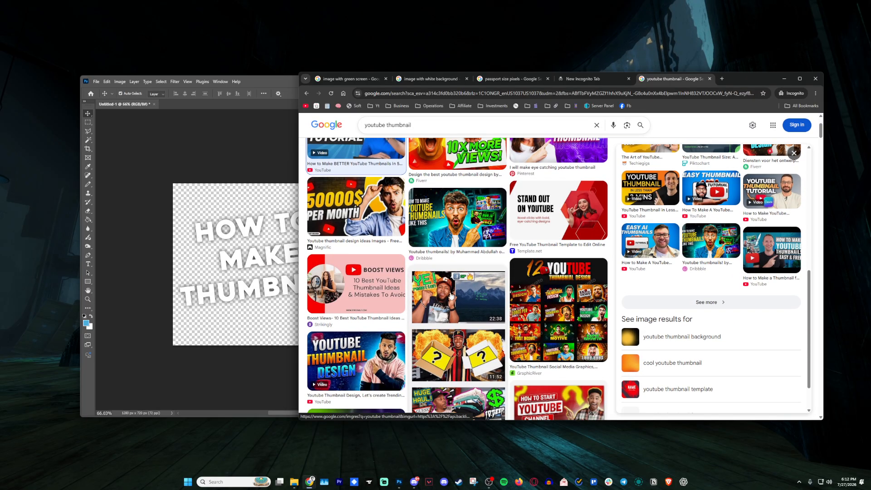
- Search Google Images for "youtube thumbnail faceless"
left_click(445, 126)
type("faceless")
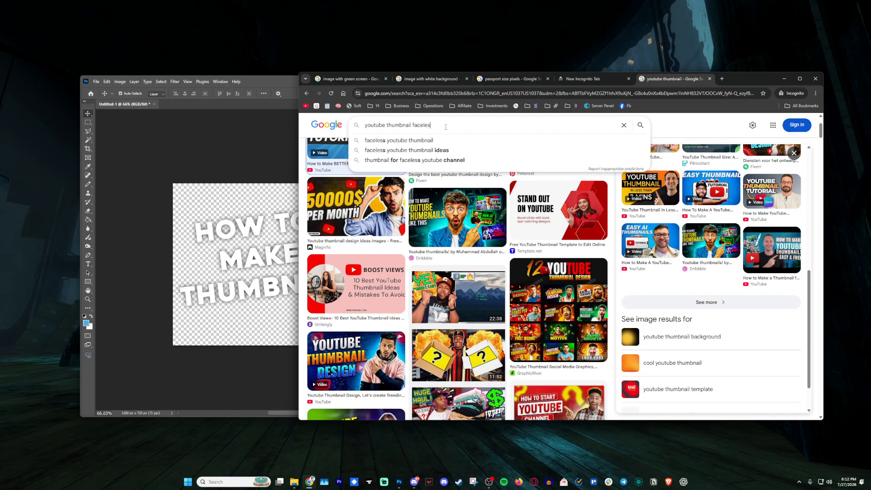
key("Return")
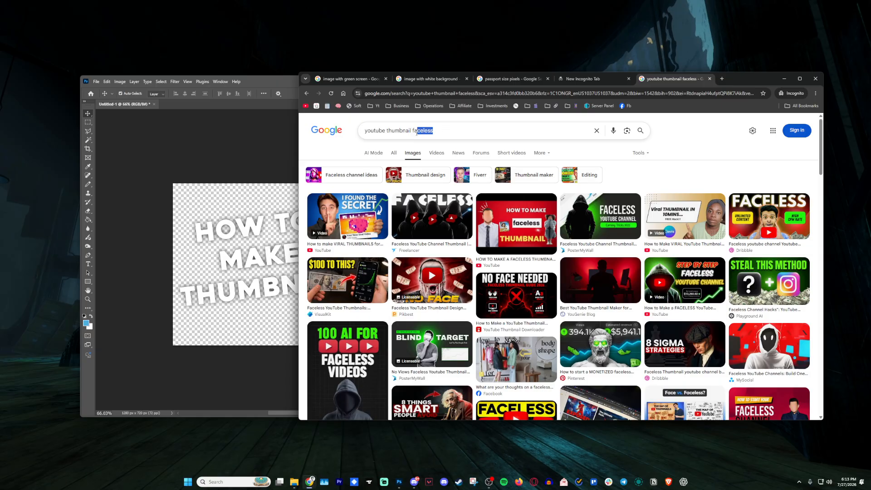
- Search Google Images for "youtube thumbnail icon" and look through the results for a suitable icon
type("icon")
key("Return")
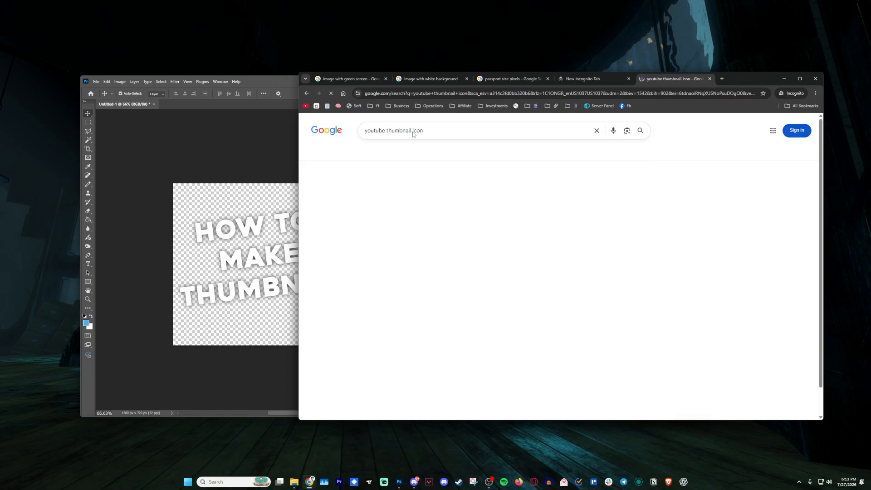
scroll(649, 289, "down", 4)
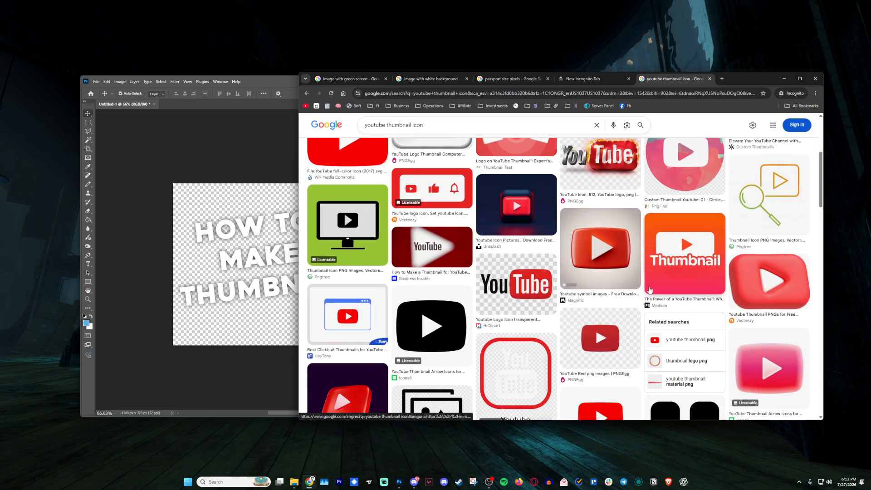
scroll(651, 288, "down", 4)
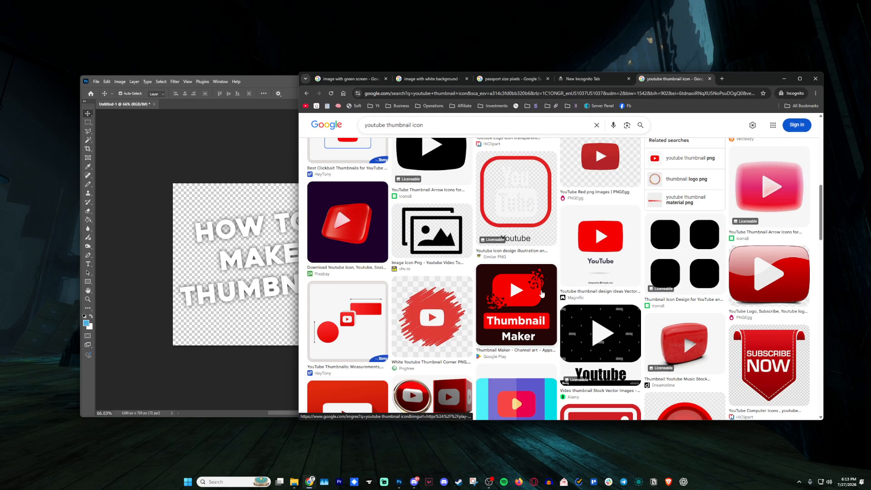
scroll(472, 300, "down", 5)
scroll(423, 276, "up", 6)
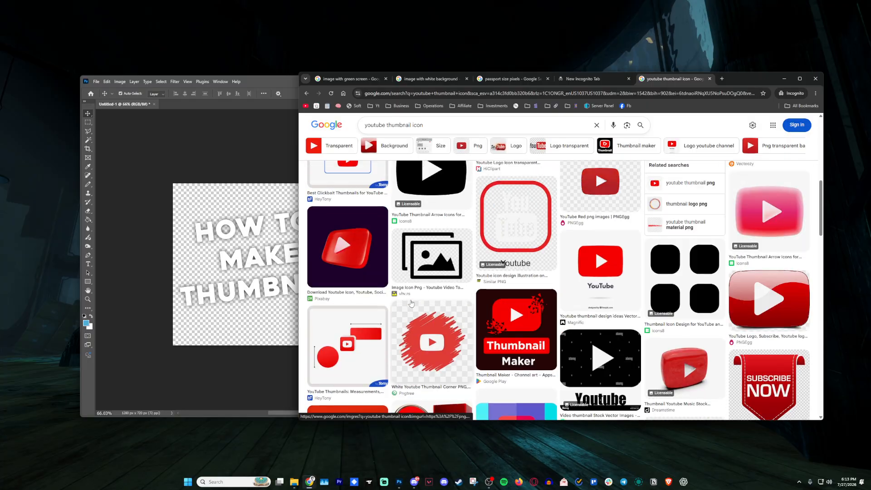
- Copy the black stacked-pictures icon from the image results and paste it into the Photoshop thumbnail document
left_click(422, 276)
right_click(741, 212)
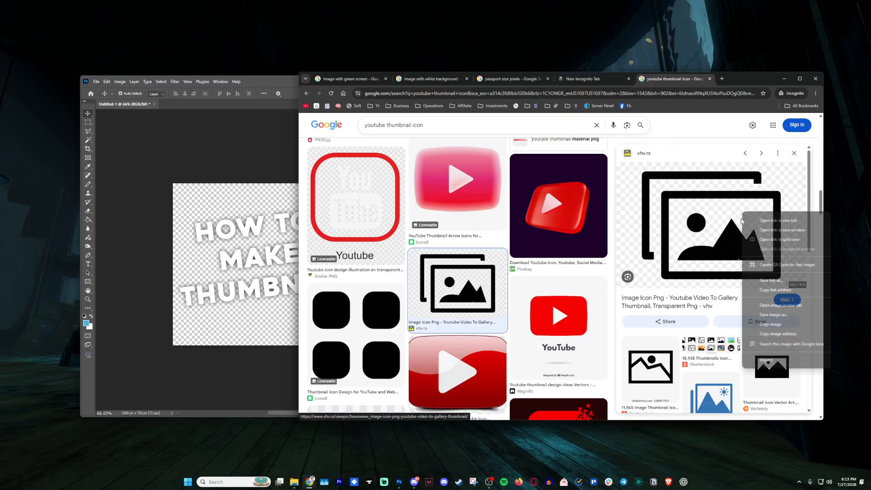
left_click(750, 320)
left_click(399, 481)
key("ctrl+v")
- Scale the pasted icon to about 62% and place it in the upper-right area of the canvas
mouse_move(402, 266)
left_mouse_down()
mouse_move(431, 247)
mouse_move(400, 253)
left_mouse_up()
left_click_drag(252, 319, 324, 272)
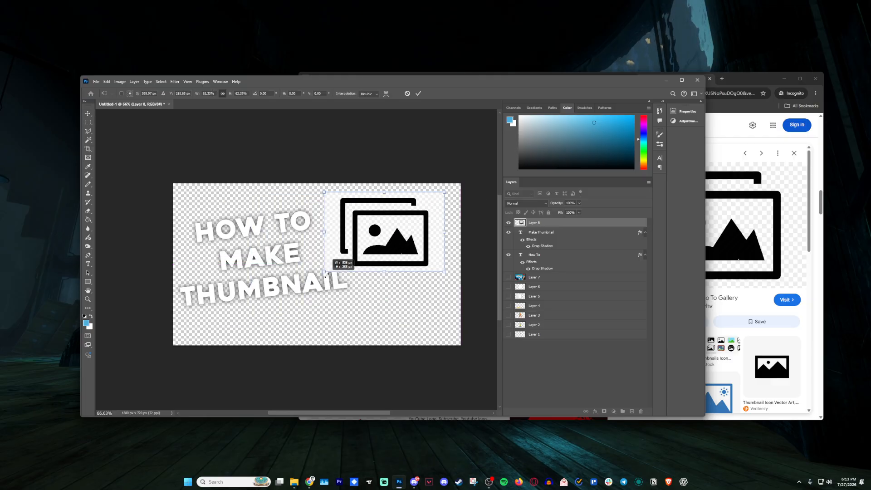
left_click_drag(369, 250, 373, 245)
left_click(417, 94)
- Select the pasted icon's background with the Magic Wand and set the icon layer's opacity to 50%
key("w")
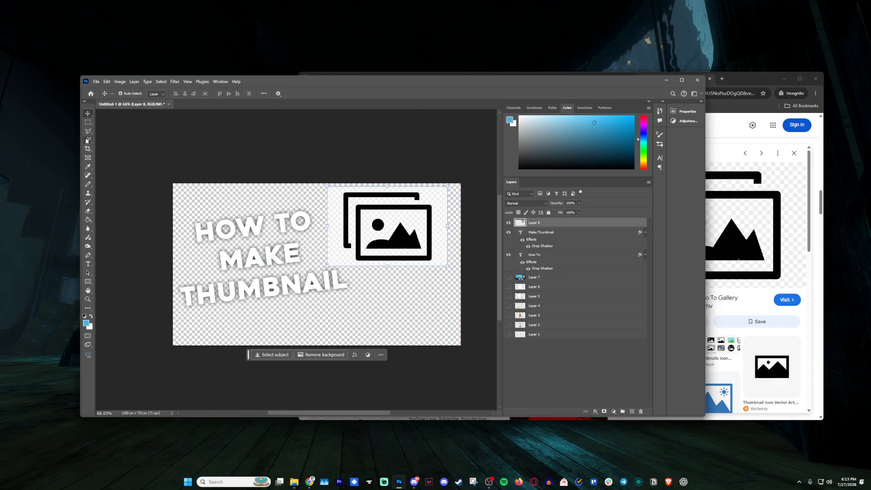
left_click(342, 233)
key("5")
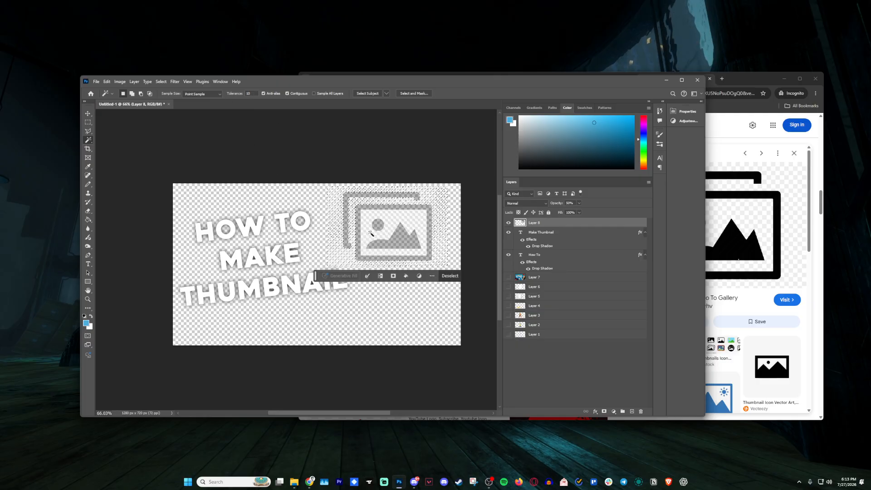
left_click(434, 198)
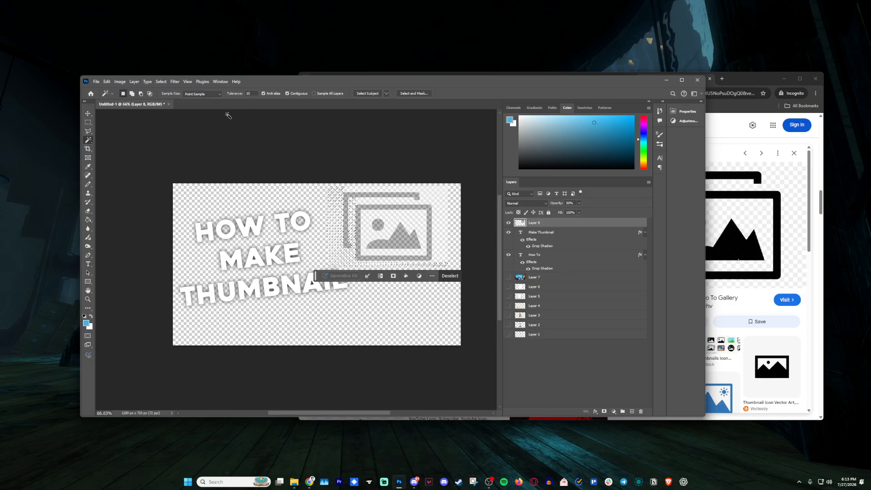
- Set the Magic Wand tolerance to 100, delete the icon's outer background, and shift the icon slightly down and to the left
left_click(235, 94)
type("100")
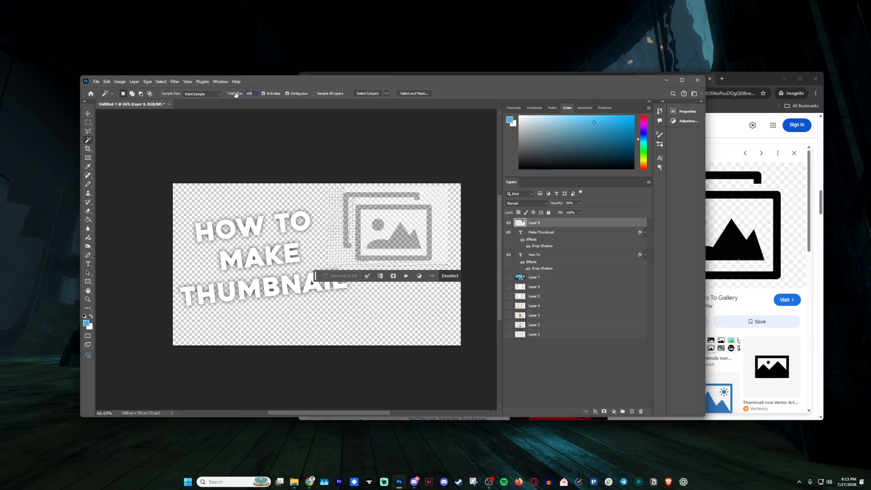
left_click(440, 198)
key("ctrl+d")
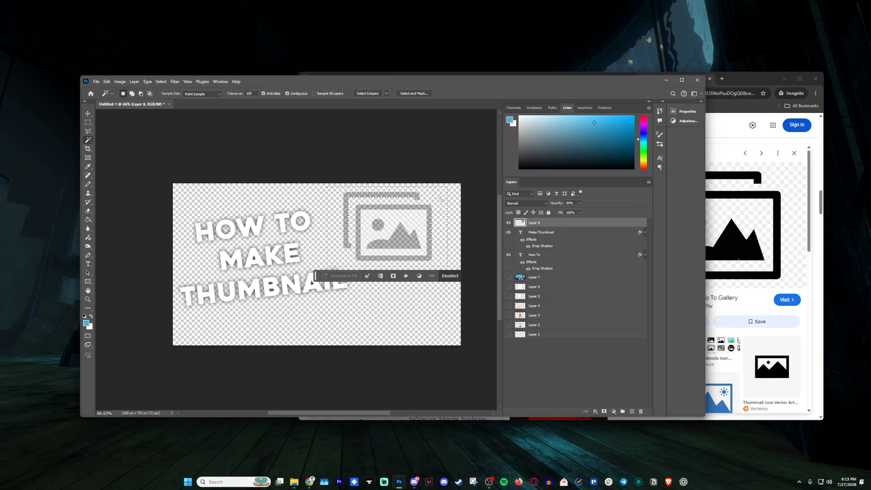
left_click(88, 113)
left_click_drag(413, 236, 408, 242)
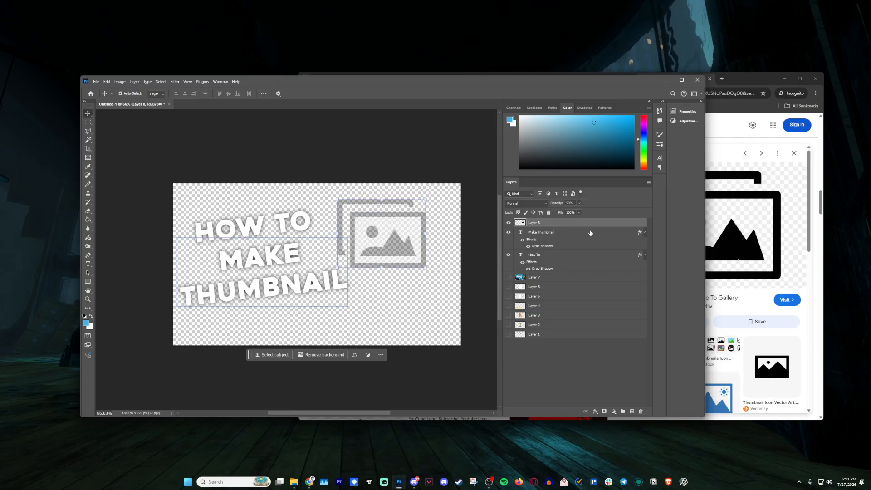
- Add a drop shadow to the icon layer, trying out its outer glow and cyan stroke but leaving both disabled
double_click(586, 225)
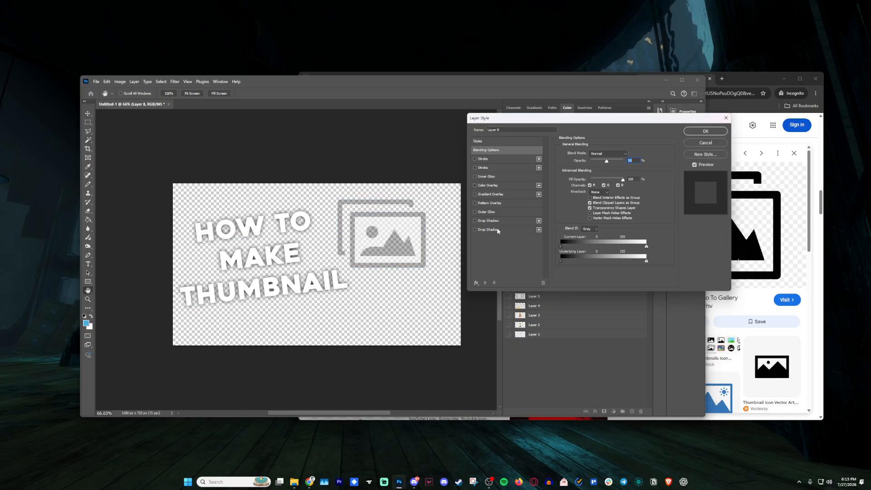
left_click(474, 230)
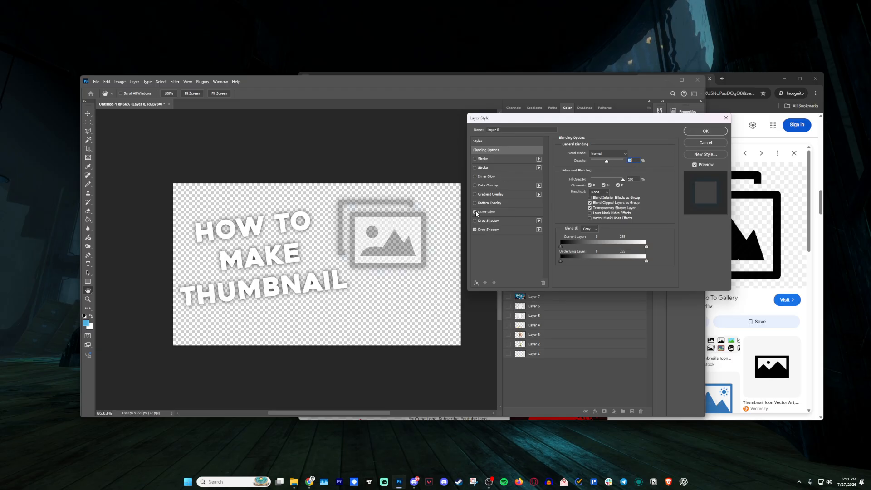
left_click(475, 168)
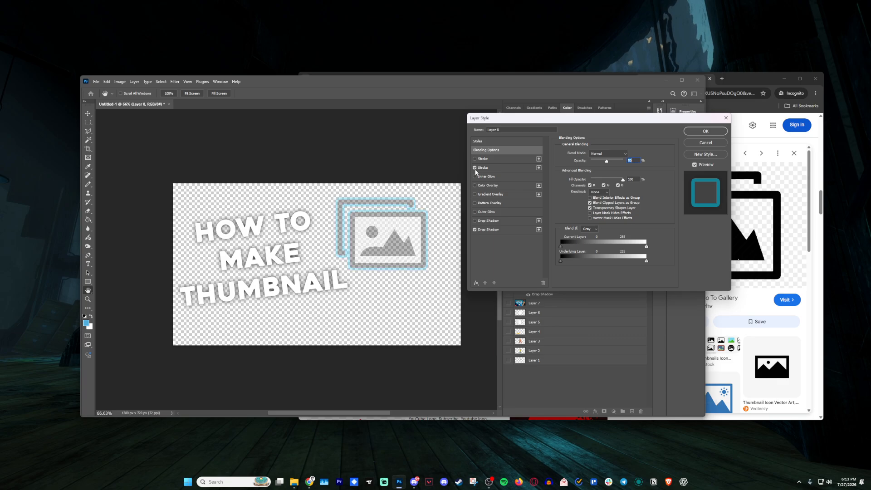
left_click(485, 168)
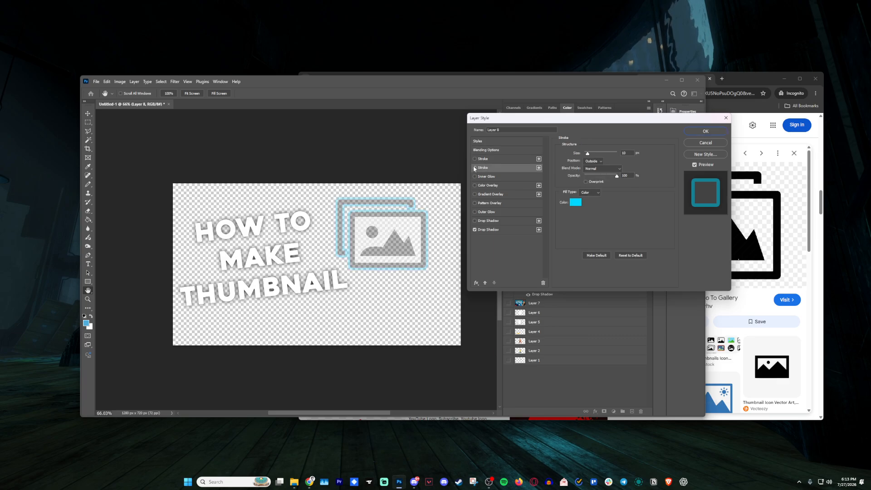
left_click(474, 168)
left_click(700, 133)
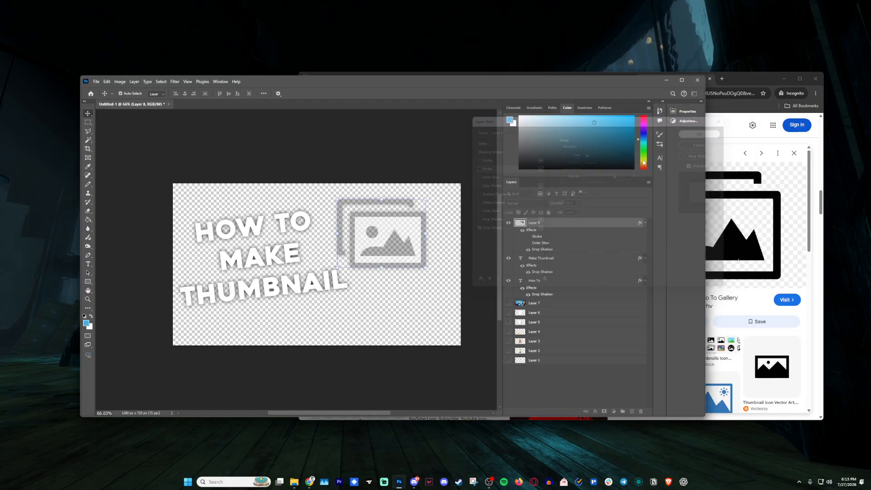
- Restore the icon layer's opacity to 100%, move the icon slightly right, and briefly show the finished example thumbnail in Layer 7
left_click(579, 203)
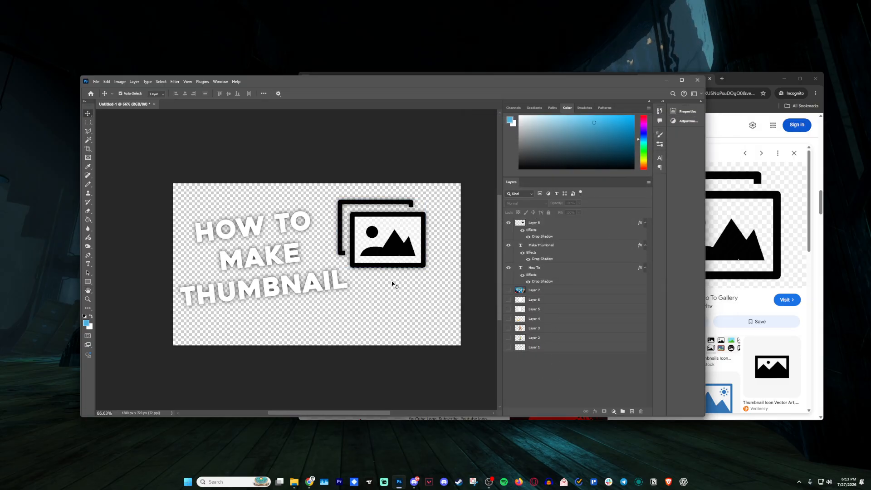
left_click_drag(381, 265, 398, 269)
left_click(508, 292)
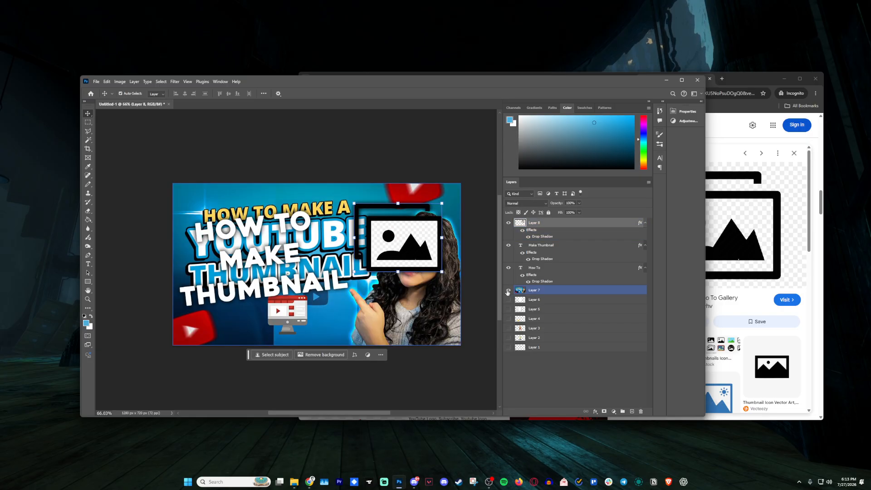
- Add a new layer beneath all others and fill it with a teal-to-blue radial gradient running diagonally across the canvas from the upper-left
left_click(632, 411)
left_click_drag(537, 223, 558, 358)
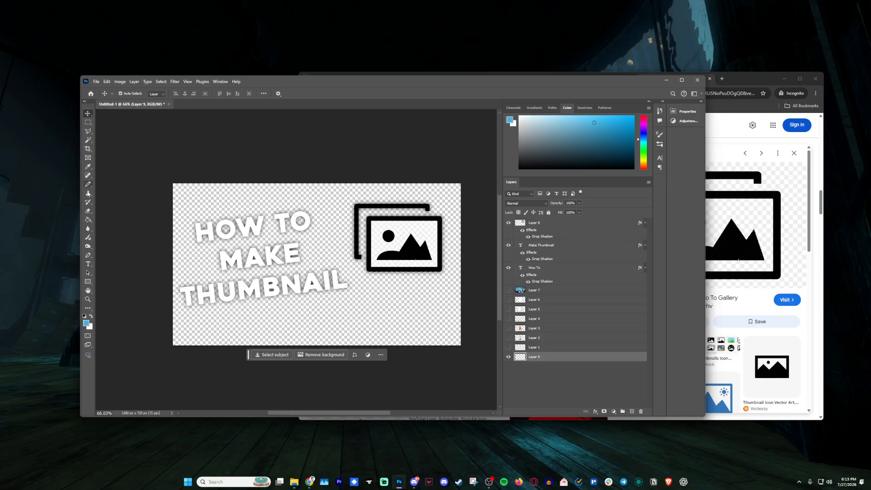
left_click(88, 220)
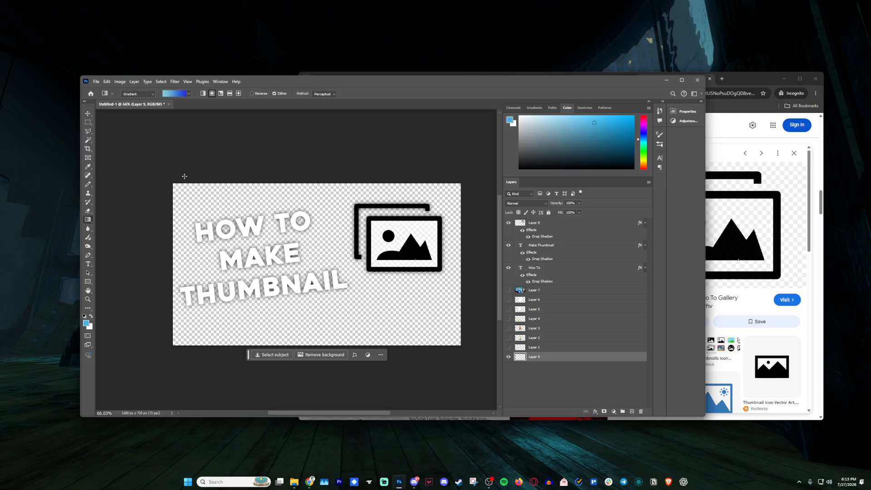
left_click_drag(210, 193, 448, 363)
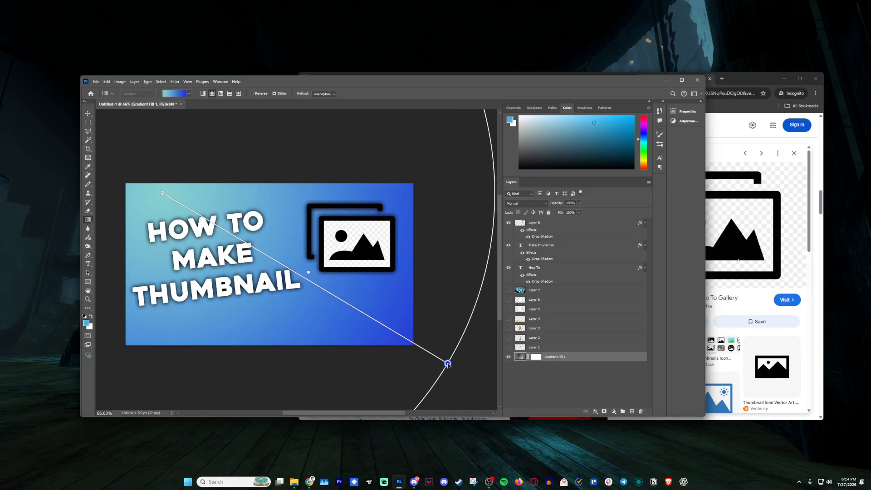
left_click(87, 114)
left_click(191, 134)
scroll(345, 180, "down", 5)
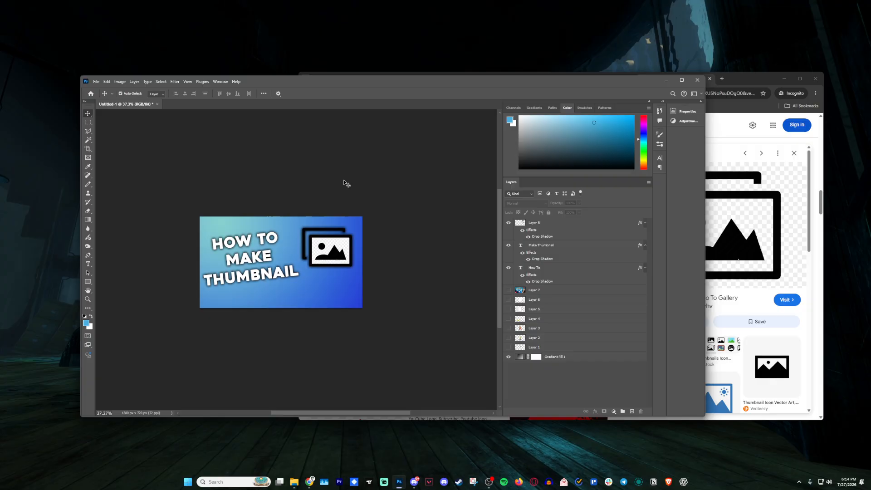
- Change the colour of the word "Thumbnail" in the lower text layer to bright yellow
left_click(244, 259)
scroll(242, 261, "up", 8)
double_click(257, 276)
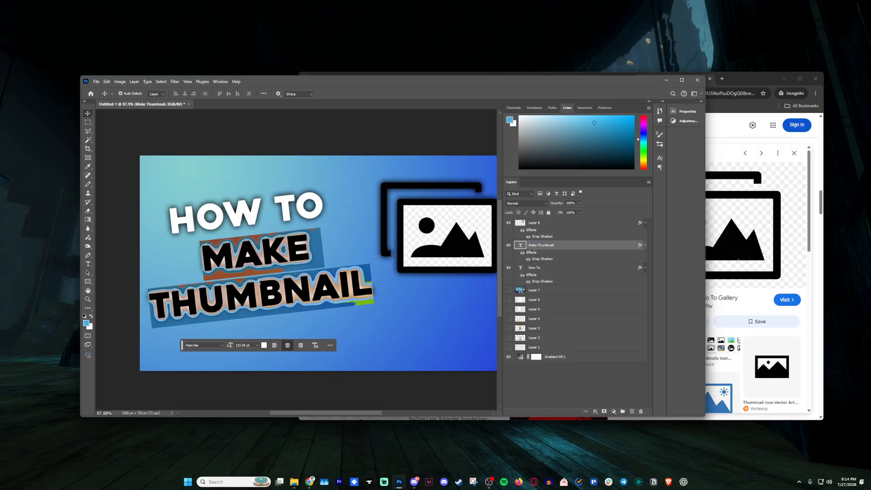
double_click(258, 284)
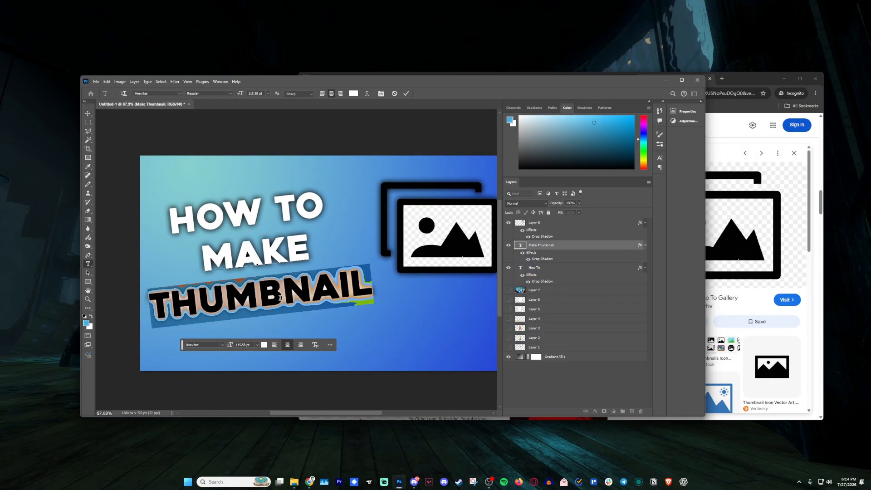
left_click(353, 93)
left_click_drag(631, 211, 631, 216)
left_click_drag(614, 152, 642, 132)
left_click(690, 141)
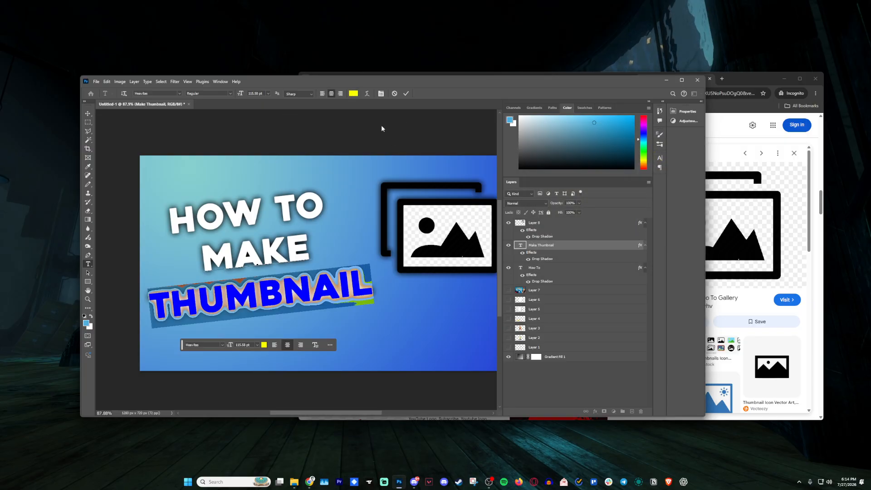
left_click(406, 93)
scroll(236, 182, "down", 7)
left_click(235, 129)
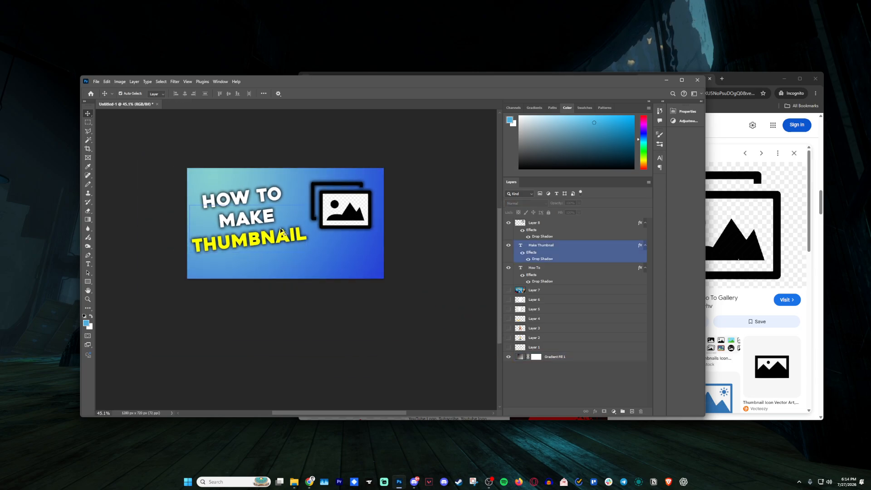
- Add the word "A" after "Make" so the lower text layer reads "Make A Thumbnail"
scroll(256, 222, "up", 6)
double_click(256, 222)
left_click(337, 242)
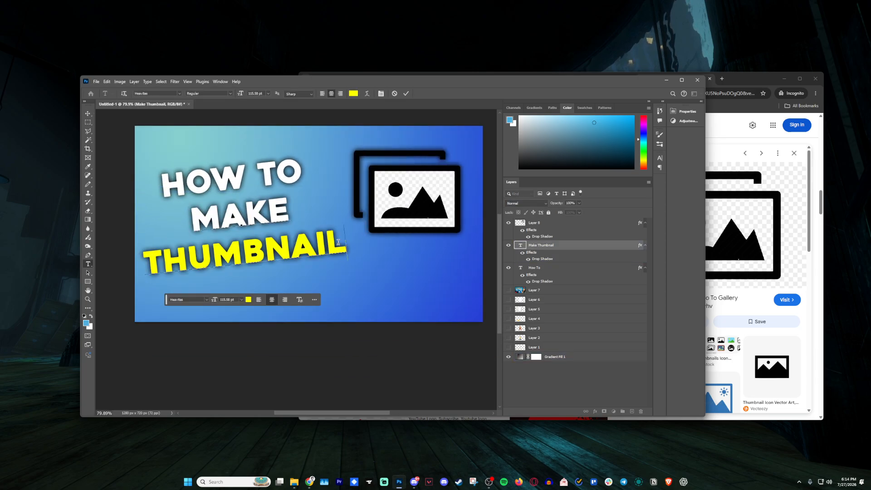
type("s")
key("BackSpace")
left_click(286, 205)
type("A")
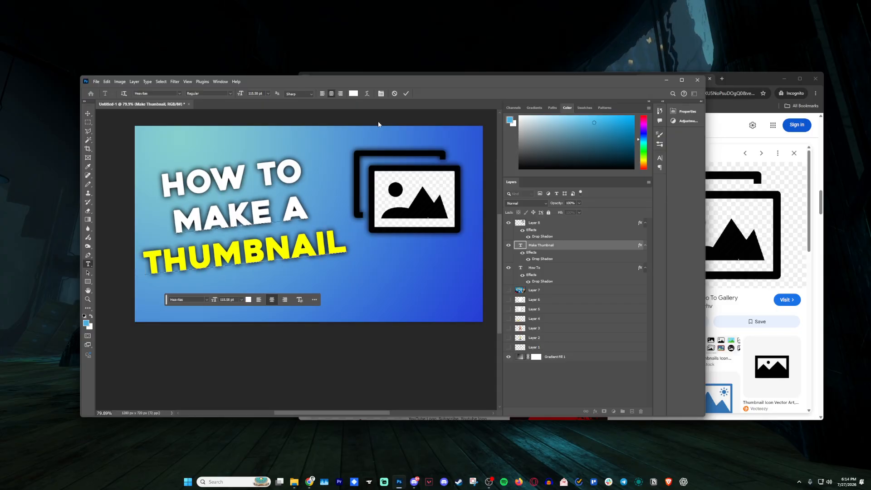
left_click(406, 94)
left_click(88, 114)
left_click(149, 123)
scroll(141, 173, "down", 3)
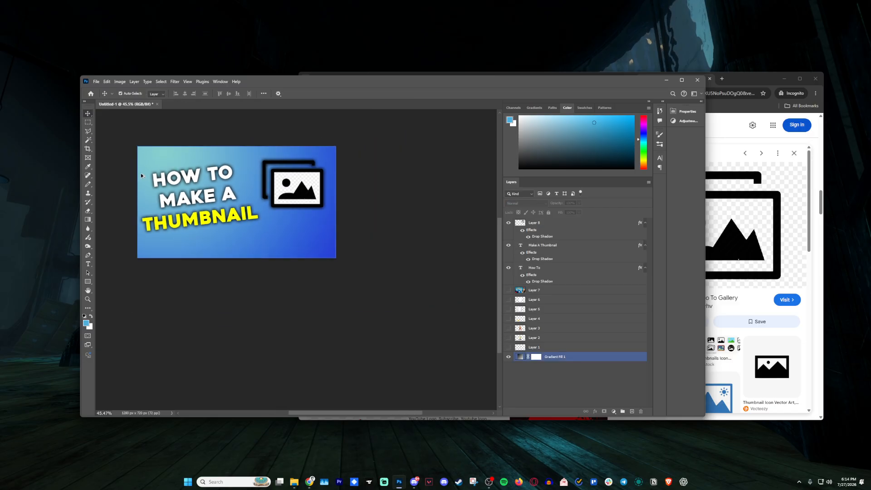
- Enlarge the picture icon and lower it beside the text, and nudge the "Make A Thumbnail" text slightly left
left_click_drag(310, 185, 343, 161)
left_click(415, 95)
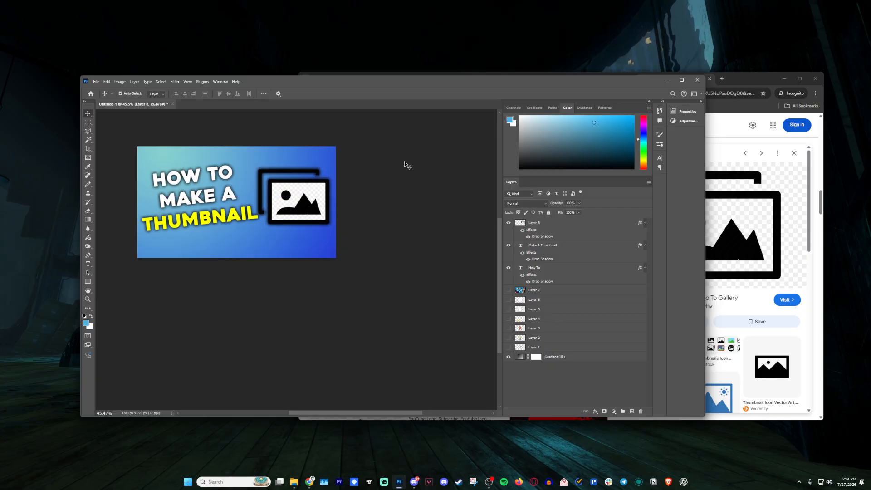
key("alt+bracketleft")
left_click(404, 183)
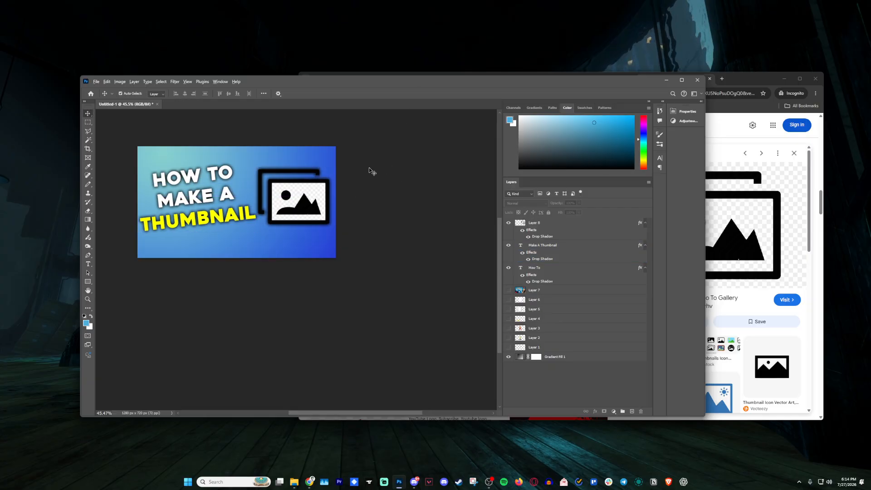
- Turn on a cyan outside stroke for the "How To" text and make it thicker
scroll(298, 255, "down", 4)
scroll(241, 217, "up", 6)
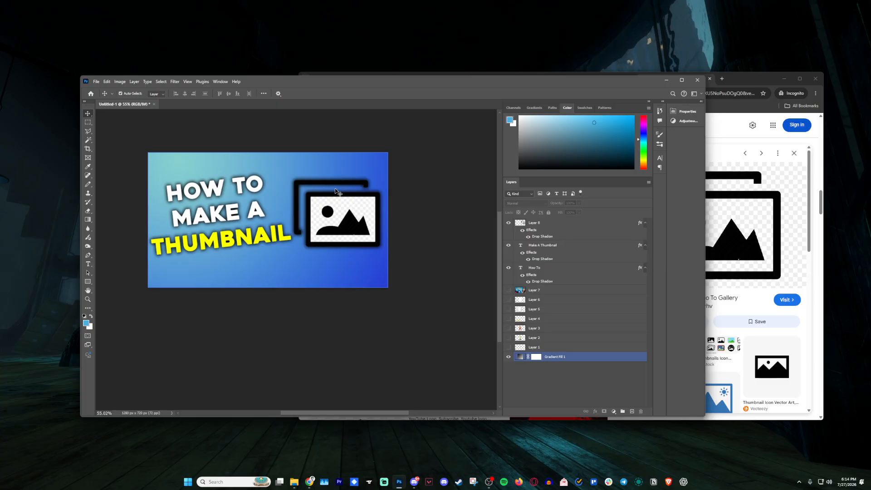
scroll(217, 168, "up", 4)
double_click(218, 193)
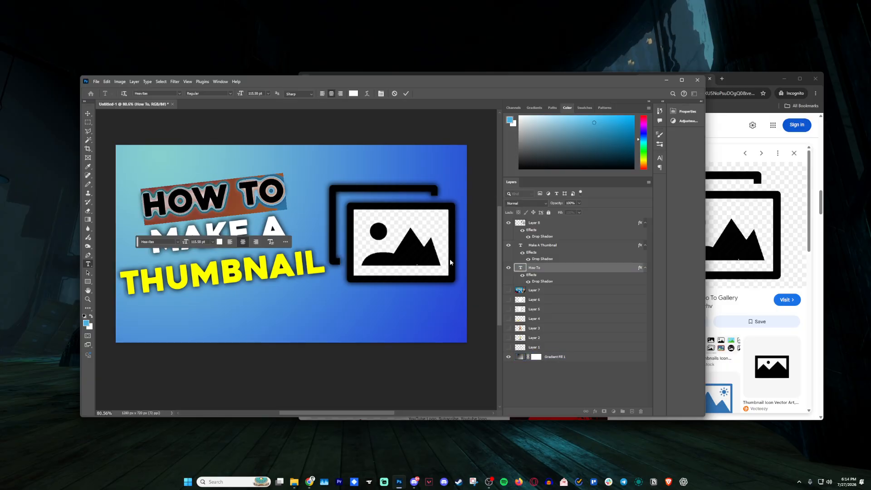
left_click(565, 270)
double_click(564, 271)
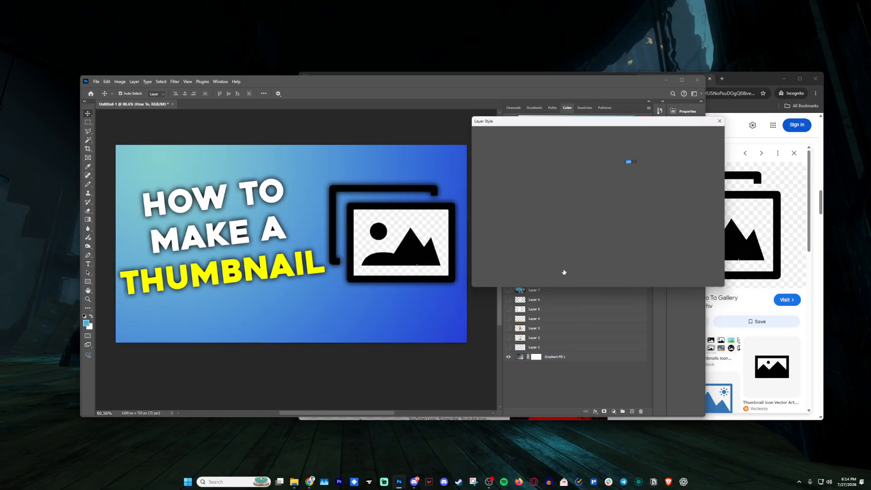
left_click(474, 168)
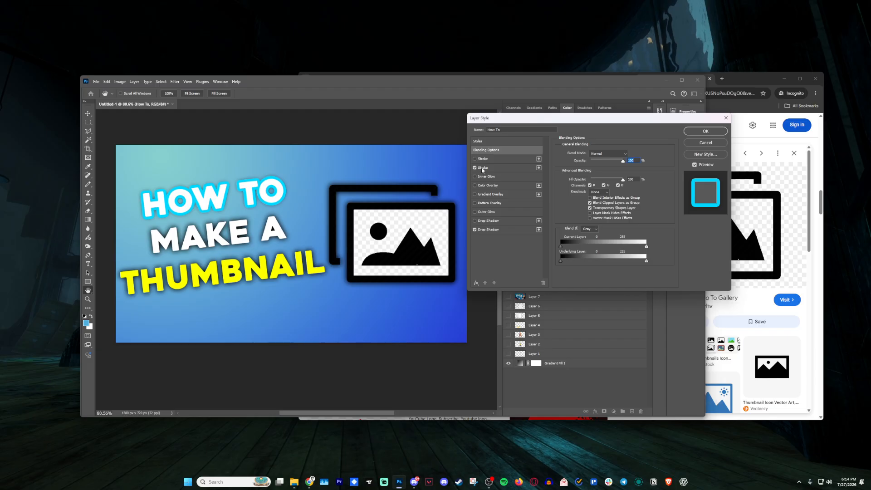
left_click(483, 168)
mouse_move(588, 154)
left_mouse_down()
mouse_move(608, 154)
mouse_move(588, 154)
left_mouse_up()
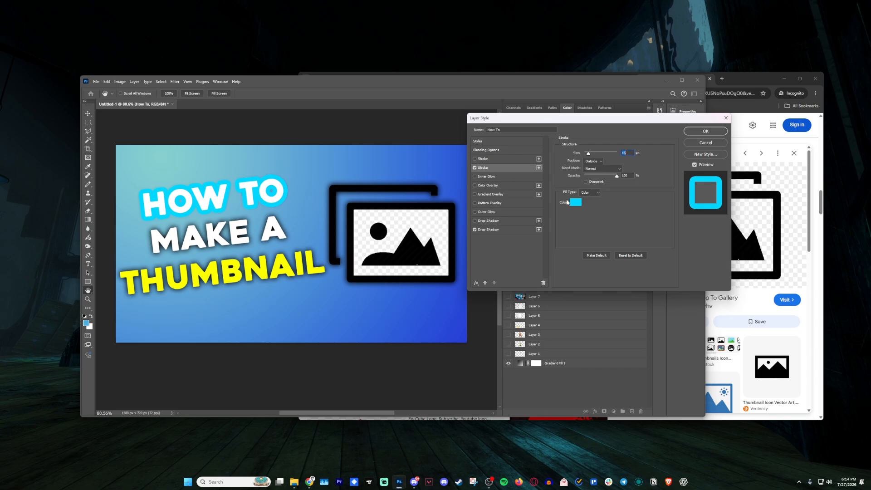
- Try black as the stroke colour on the "How To" text, return to cyan, and turn the stroke off
left_click(575, 202)
left_click_drag(608, 218, 660, 271)
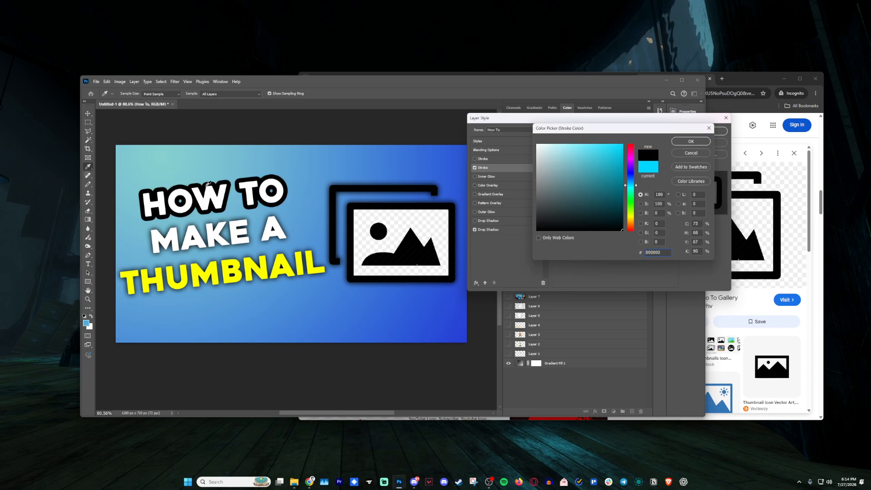
left_click(647, 167)
left_click(691, 141)
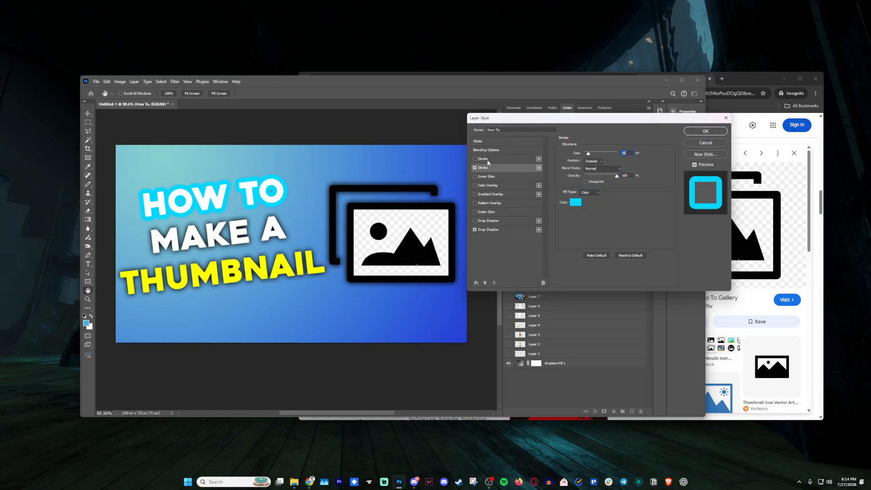
left_click(477, 168)
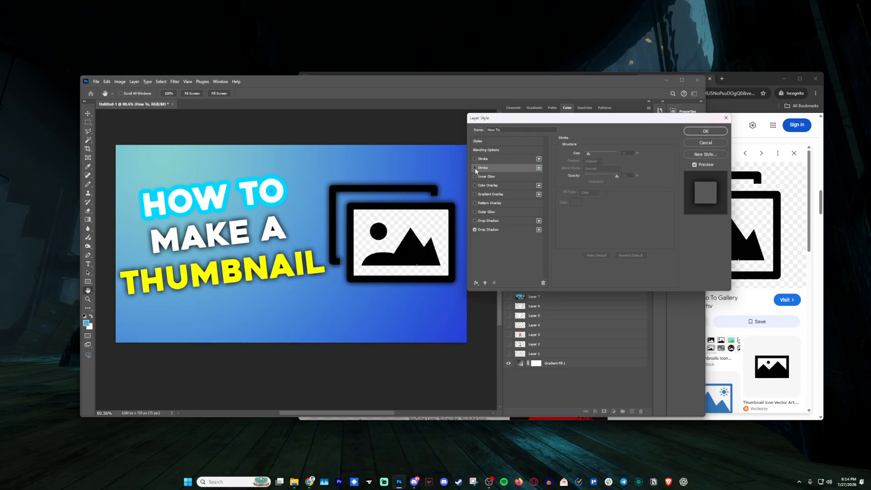
left_click(705, 131)
left_click(329, 149)
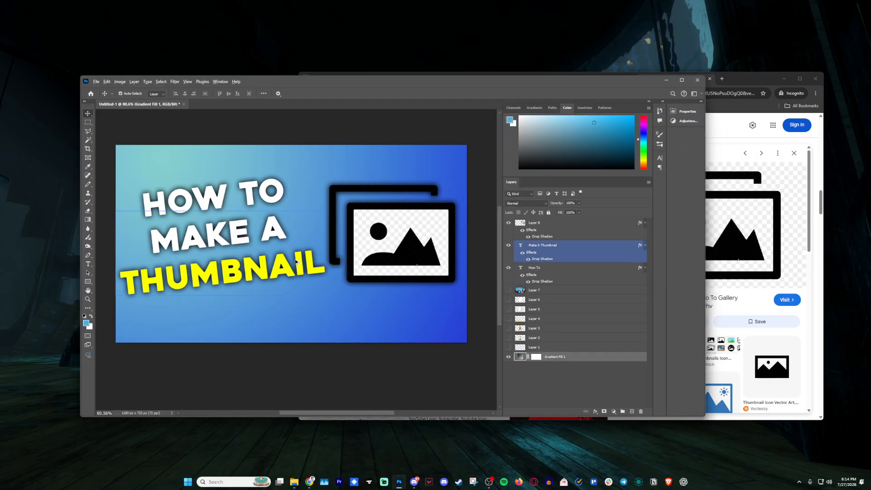
scroll(297, 263, "down", 3)
scroll(294, 244, "up", 5)
left_click(728, 169)
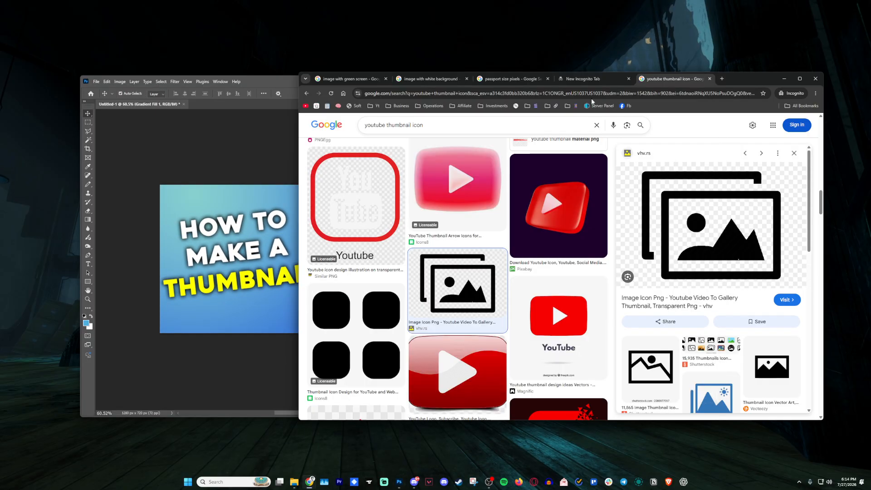
left_click(245, 164)
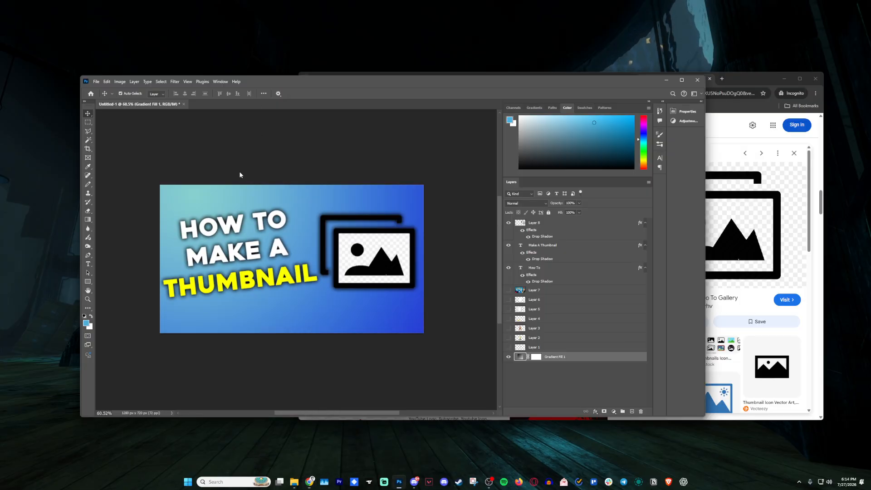